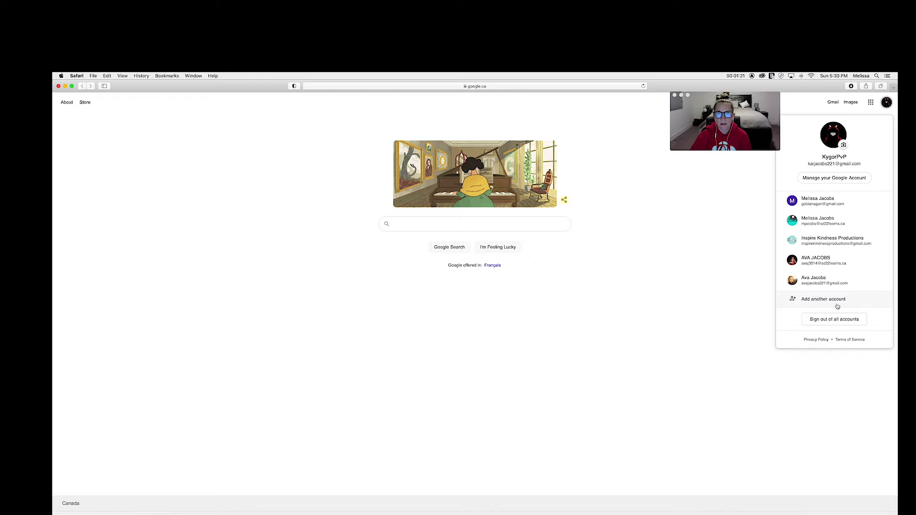
{"action": "left_click", "coordinate": [837, 307]}
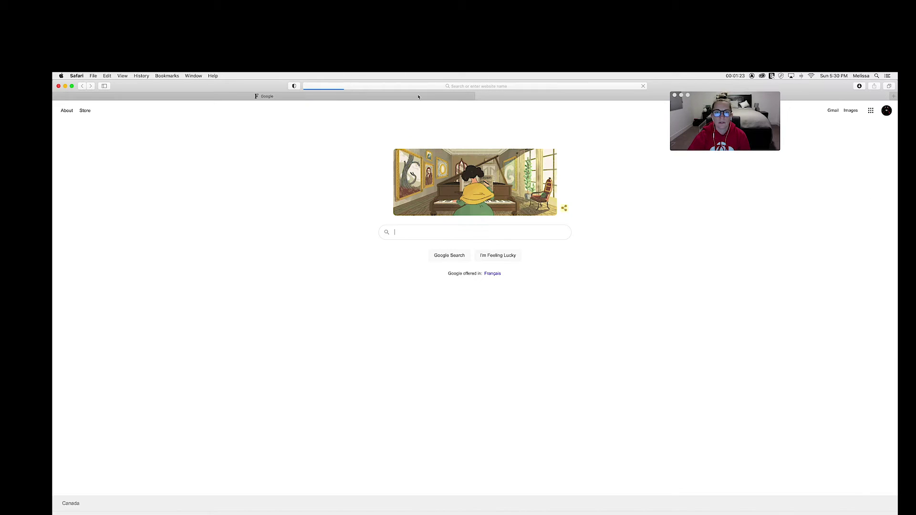
{"action": "left_click", "coordinate": [435, 87]}
{"action": "type", "text": "sd22.bc.ca"}
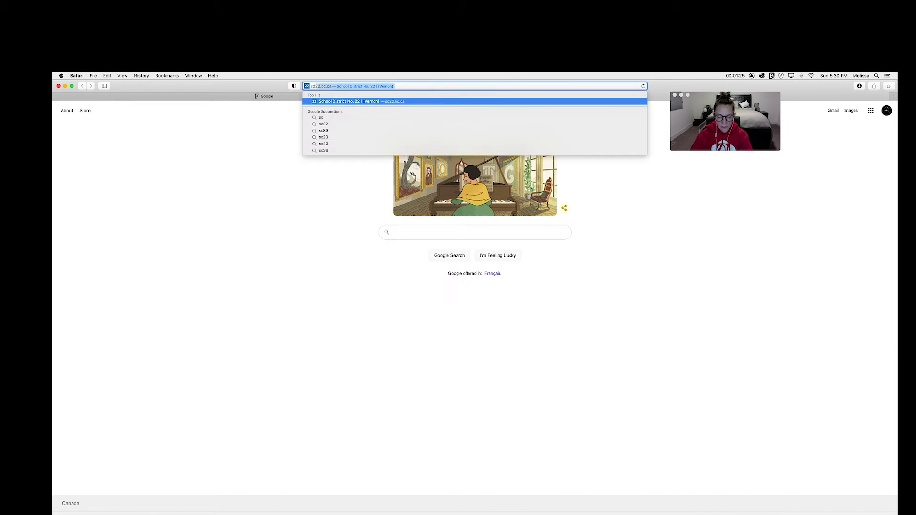
{"action": "key", "text": "Return"}
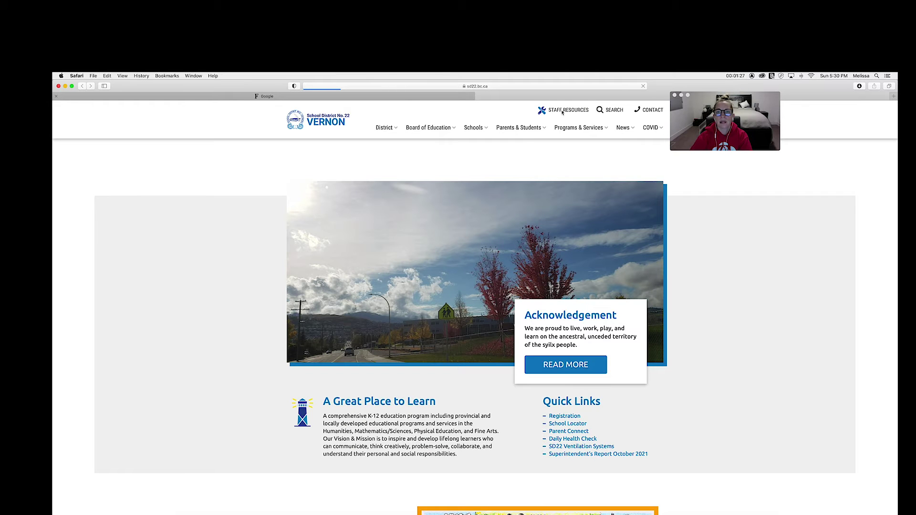
{"action": "mouse_move", "coordinate": [565, 112]}
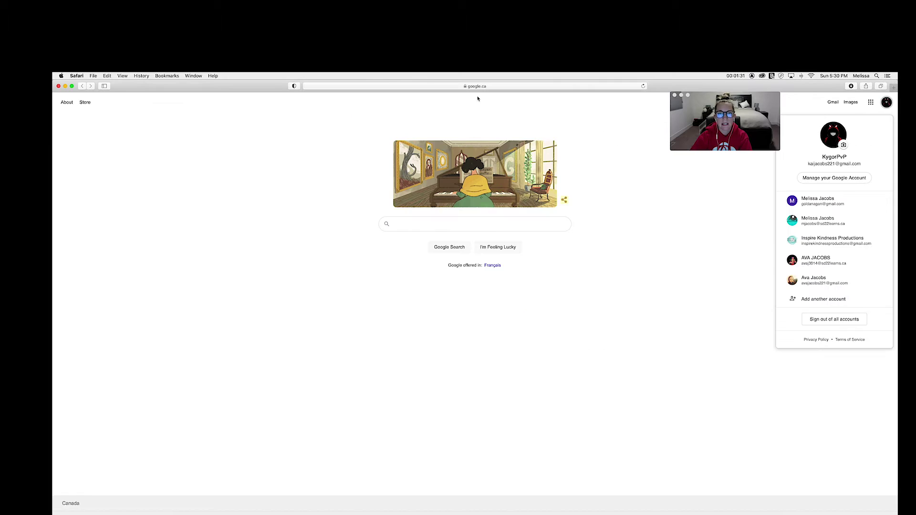
{"action": "left_click", "coordinate": [478, 97]}
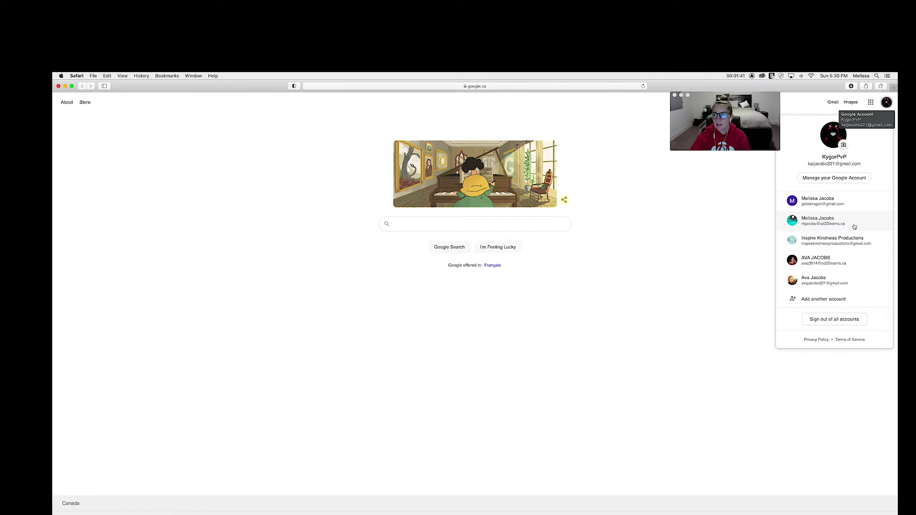
- Switch to the second signed-in school account and bring up and scroll the Google apps panel
{"action": "left_click", "coordinate": [848, 226]}
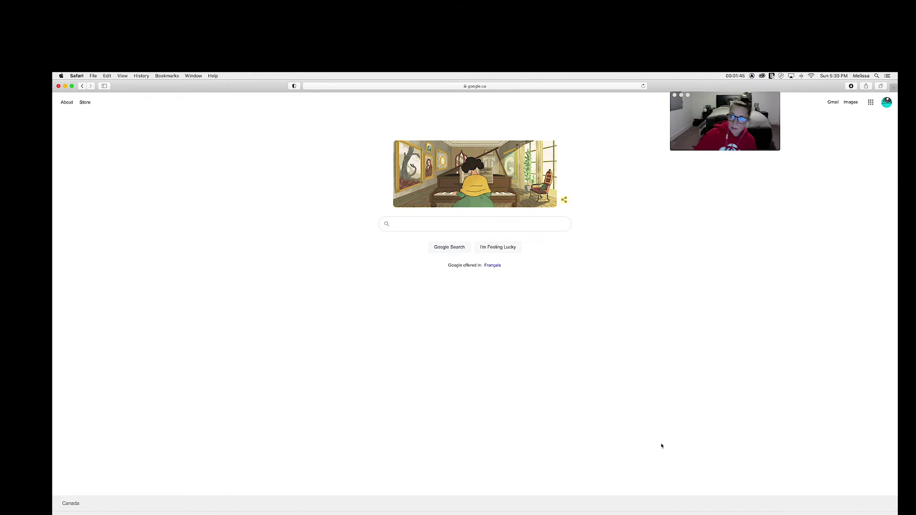
{"action": "left_click", "coordinate": [870, 103]}
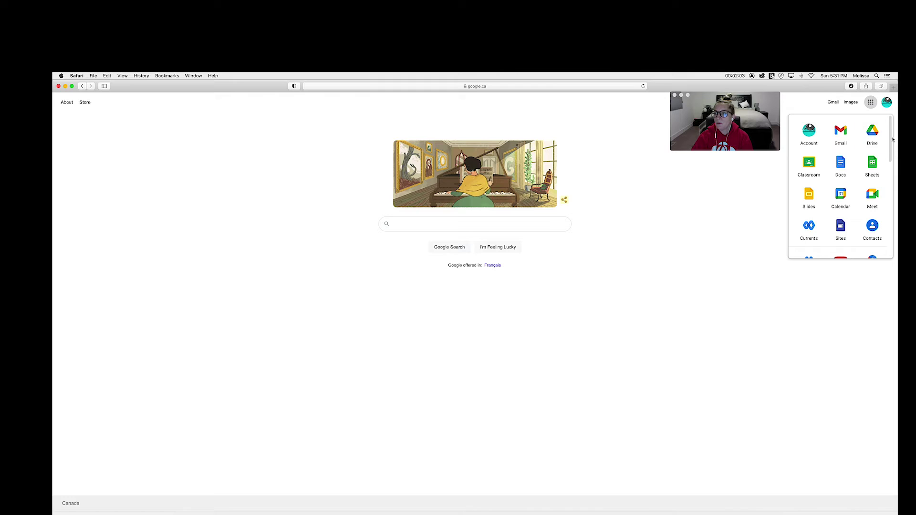
{"action": "left_click_drag", "start_coordinate": [890, 140], "coordinate": [890, 136]}
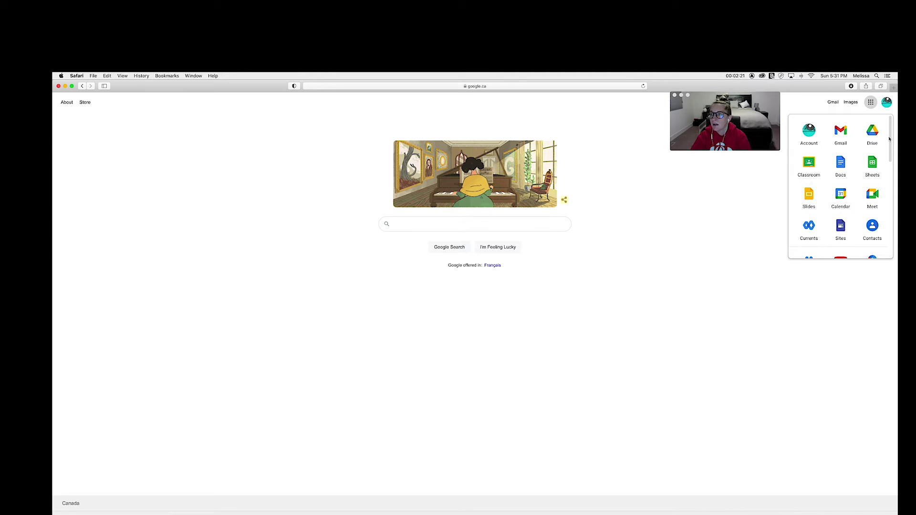
{"action": "left_click_drag", "start_coordinate": [890, 138], "coordinate": [890, 156]}
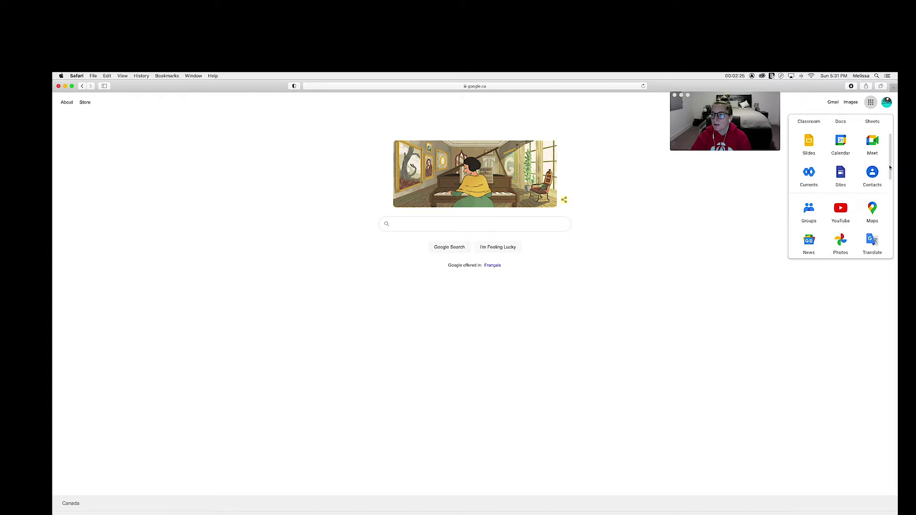
{"action": "scroll", "coordinate": [888, 162], "scroll_direction": "up", "scroll_amount": 1}
{"action": "left_click_drag", "start_coordinate": [889, 163], "coordinate": [889, 142]}
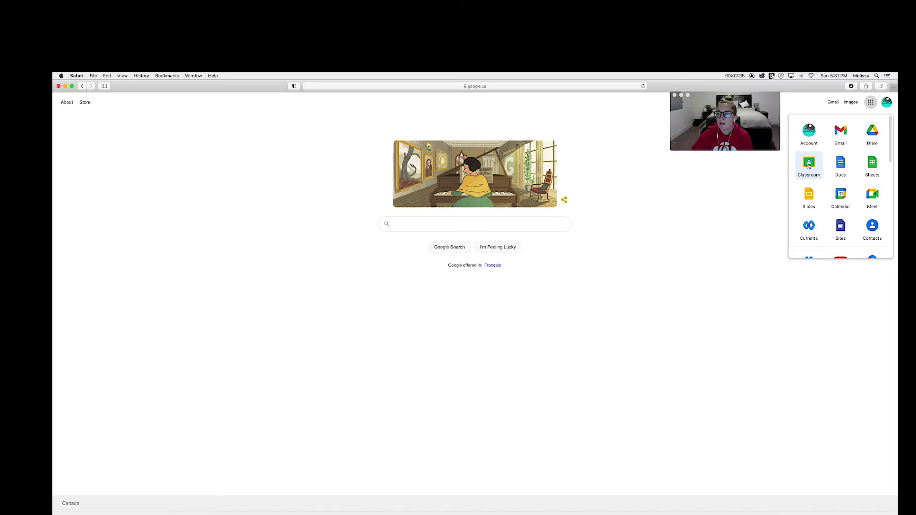
- Launch Google Classroom, then start and cancel creating a new class
{"action": "left_click", "coordinate": [809, 164]}
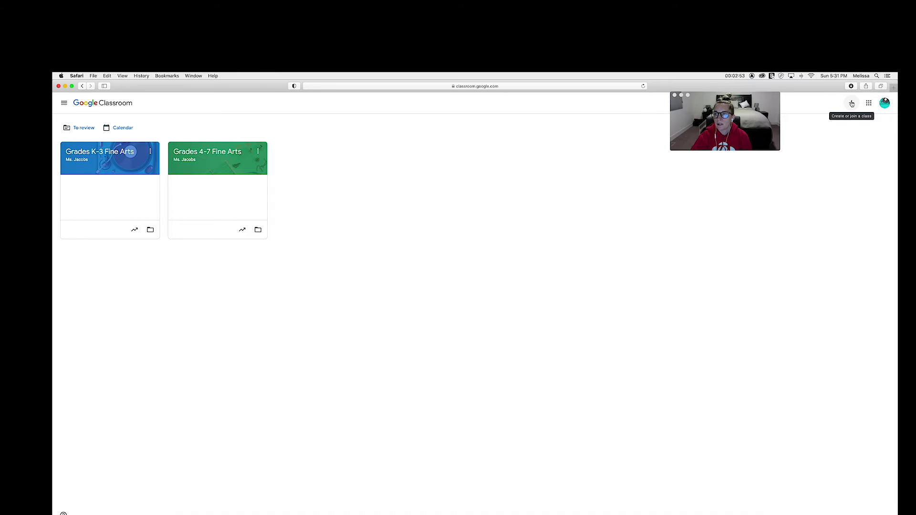
{"action": "left_click", "coordinate": [852, 104]}
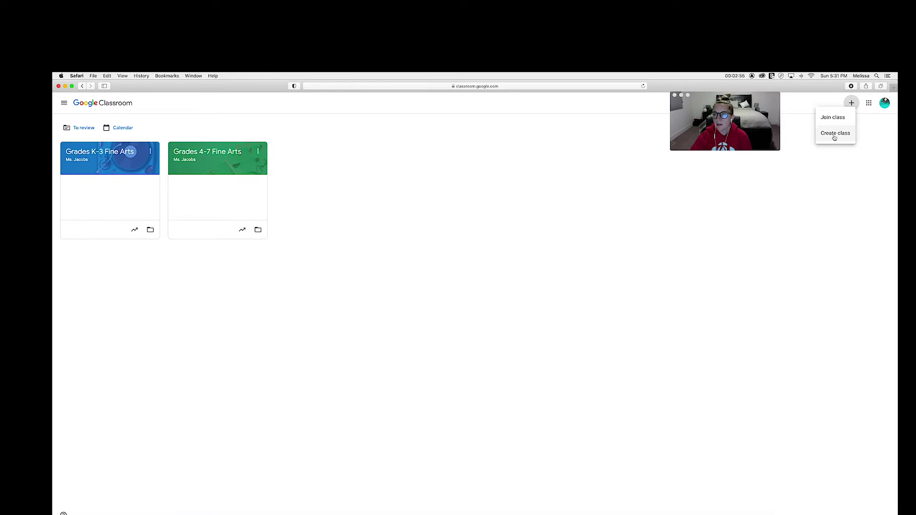
{"action": "left_click", "coordinate": [834, 135]}
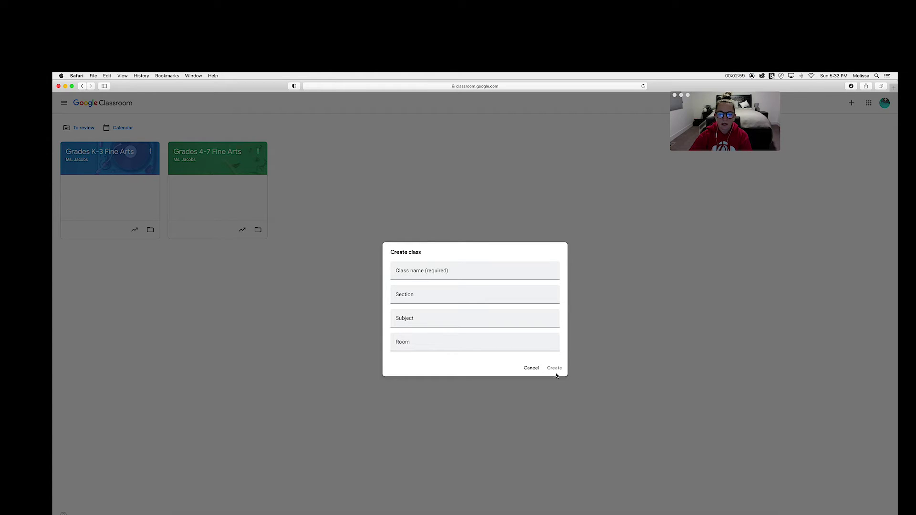
{"action": "left_click", "coordinate": [532, 368]}
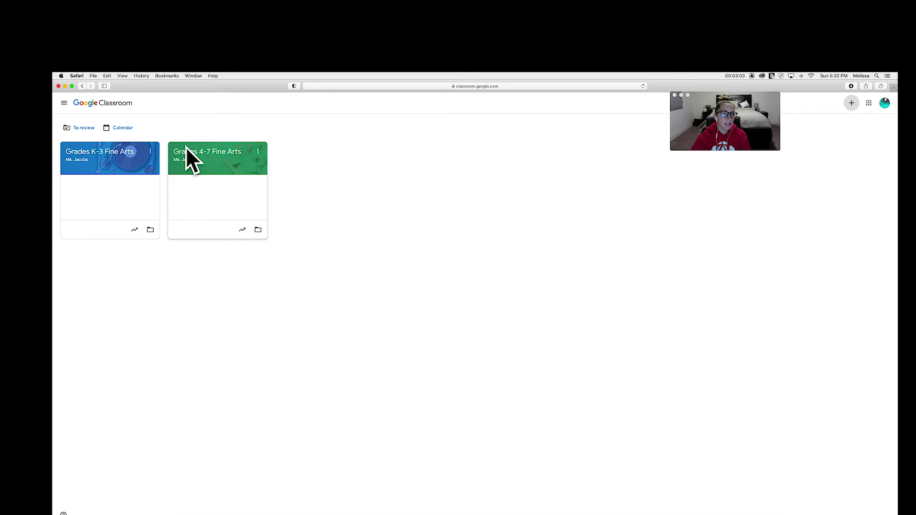
- Check the Grades 4-7 Fine Arts card's options, then open that class's stream
{"action": "left_click", "coordinate": [258, 152]}
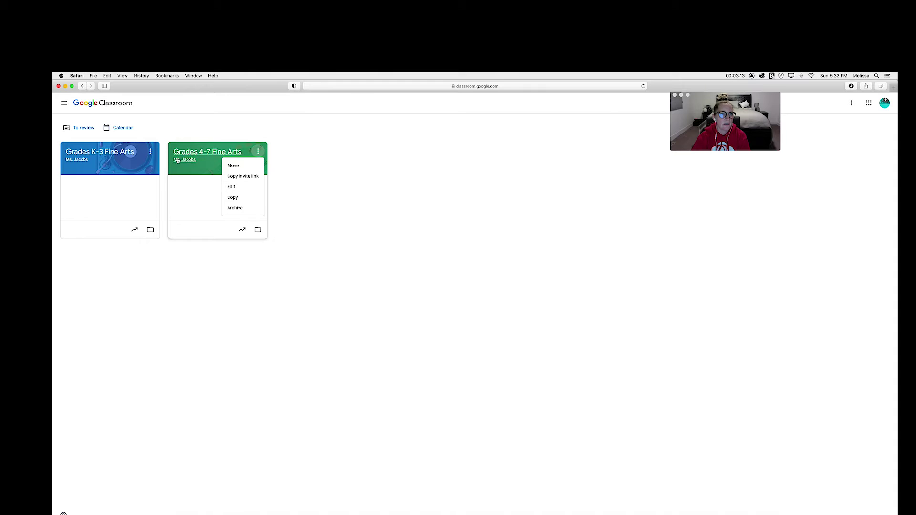
{"action": "left_click", "coordinate": [333, 172]}
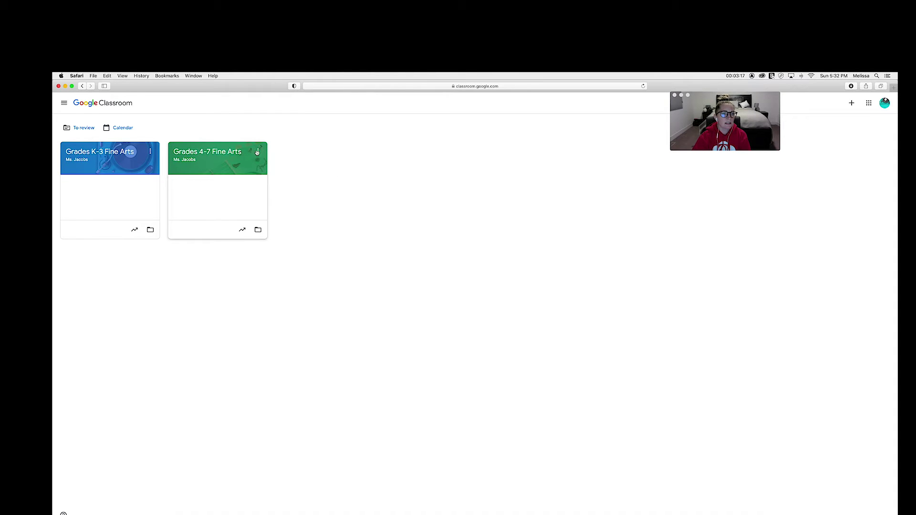
{"action": "left_click", "coordinate": [211, 157]}
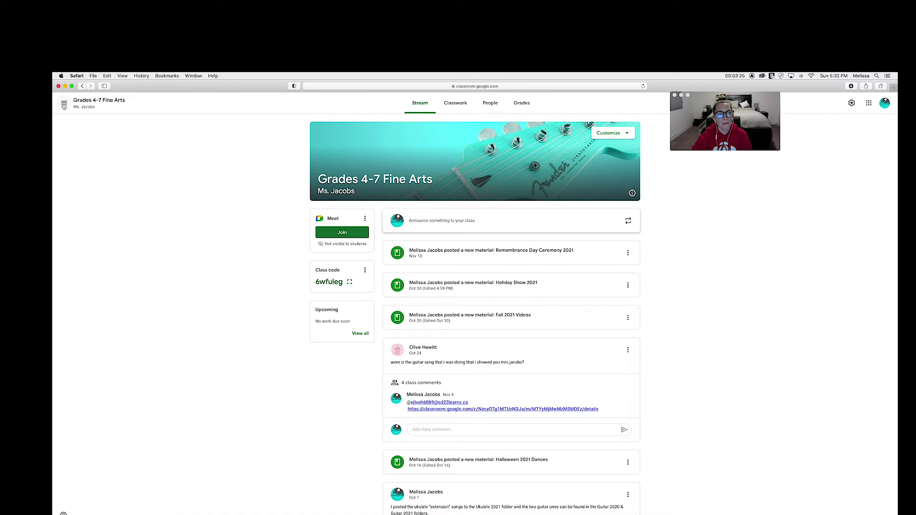
{"action": "left_click", "coordinate": [64, 104]}
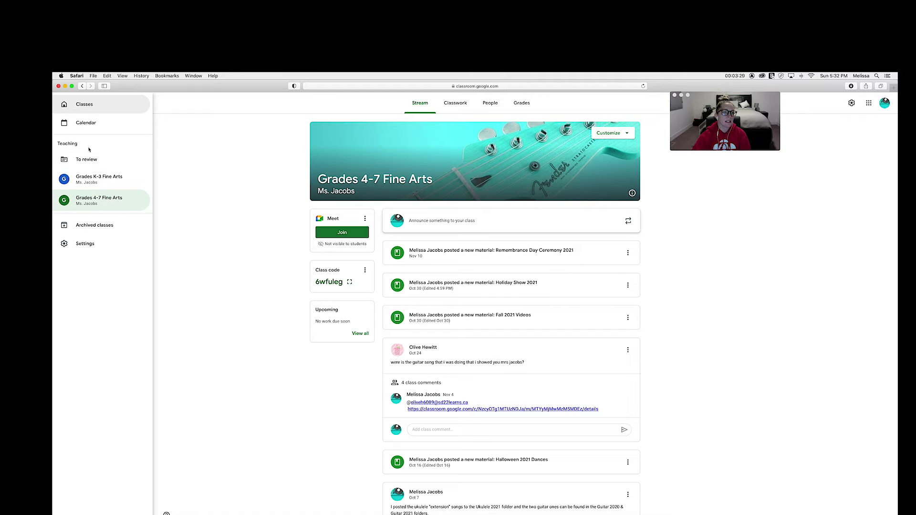
{"action": "left_click", "coordinate": [233, 176]}
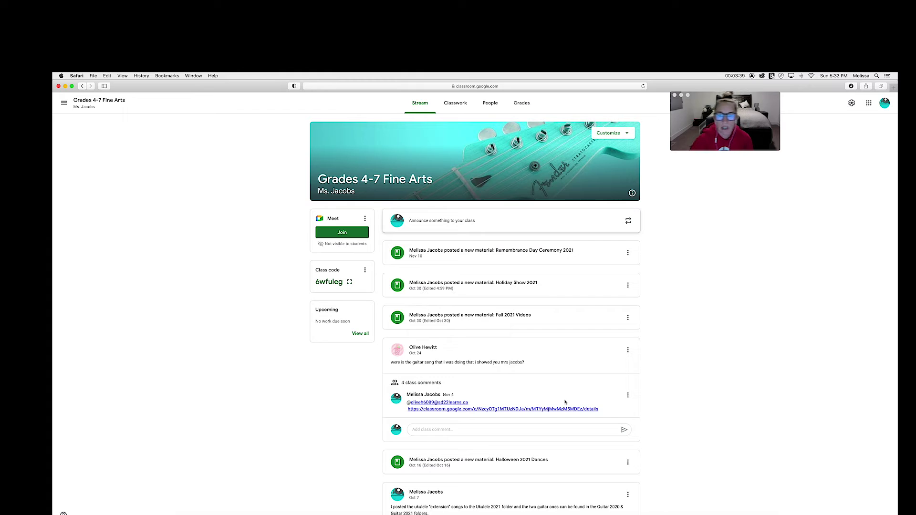
{"action": "left_click", "coordinate": [628, 351]}
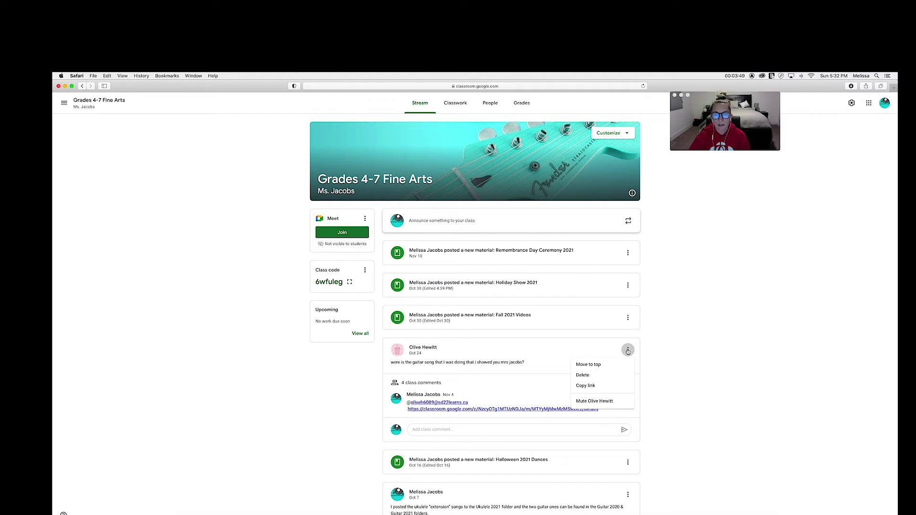
{"action": "left_click", "coordinate": [687, 352]}
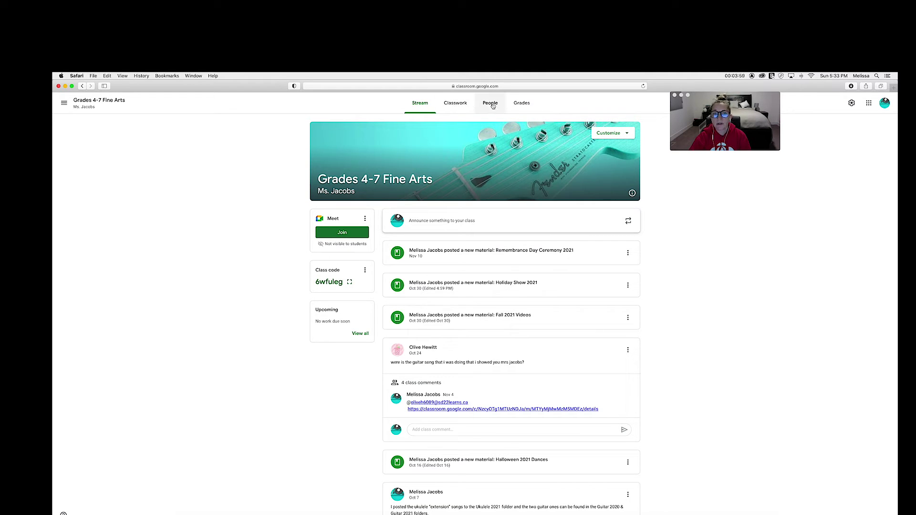
- Search for a student in the People invite dialog, dismiss it without inviting, then go to Classwork
{"action": "left_click", "coordinate": [493, 106]}
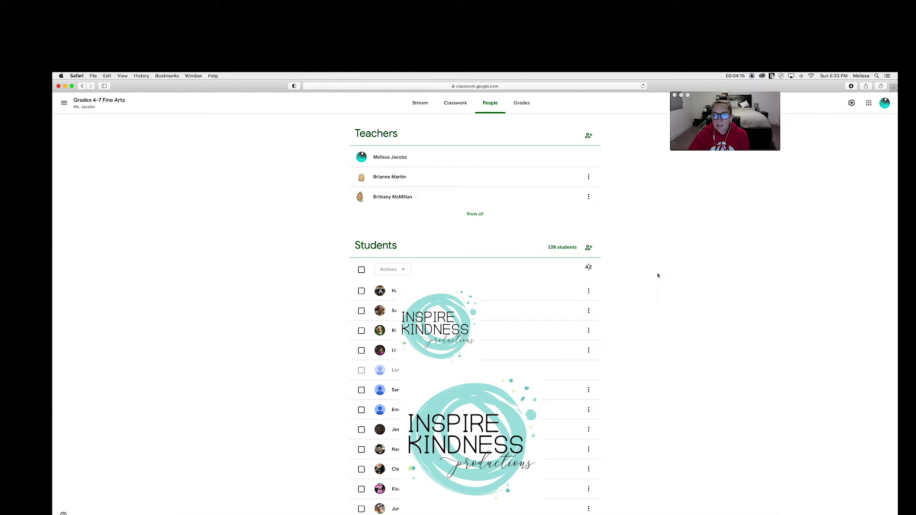
{"action": "left_click", "coordinate": [588, 247]}
{"action": "left_click", "coordinate": [439, 279]}
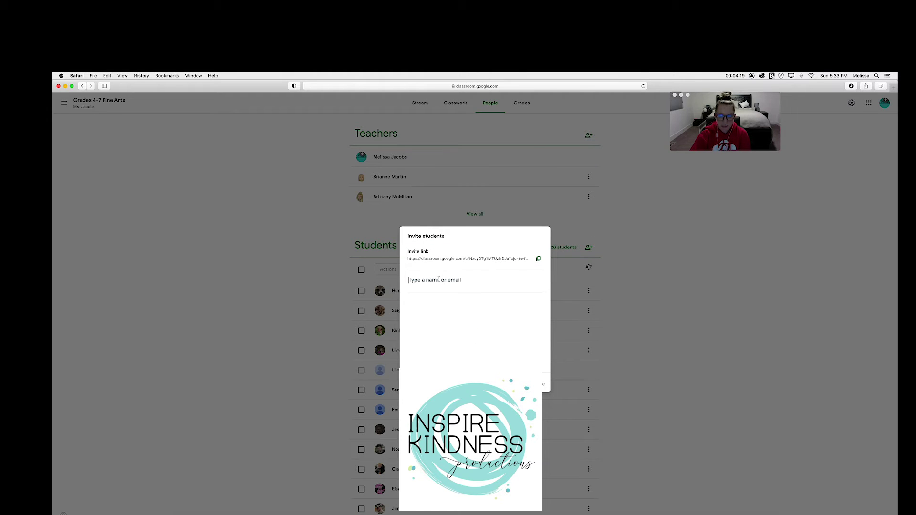
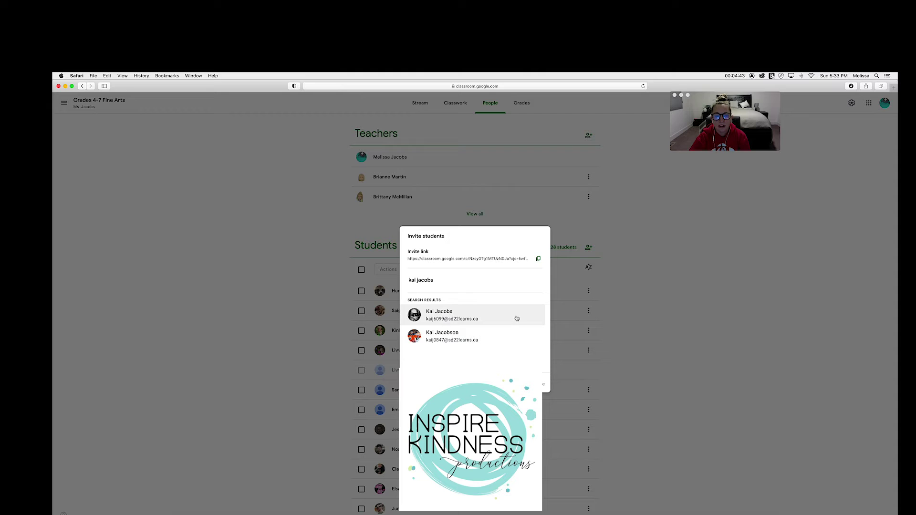
{"action": "left_click", "coordinate": [487, 317]}
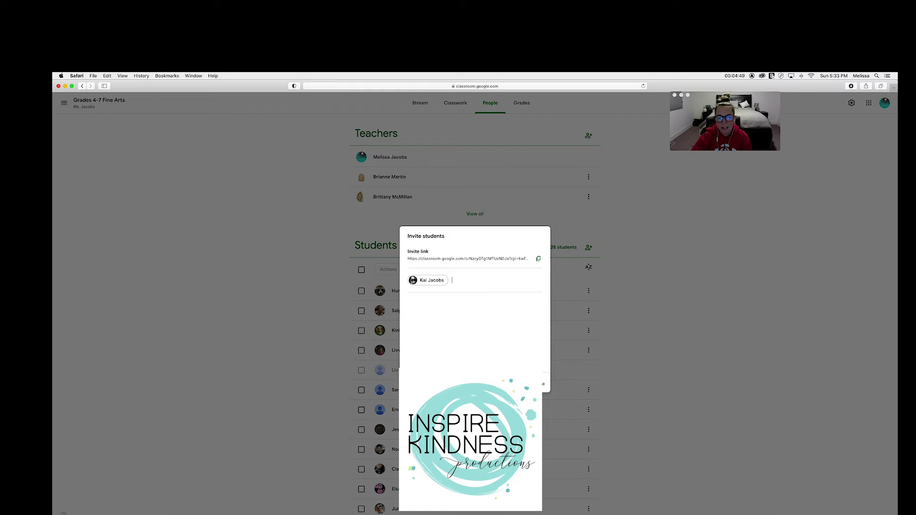
{"action": "left_click", "coordinate": [534, 384]}
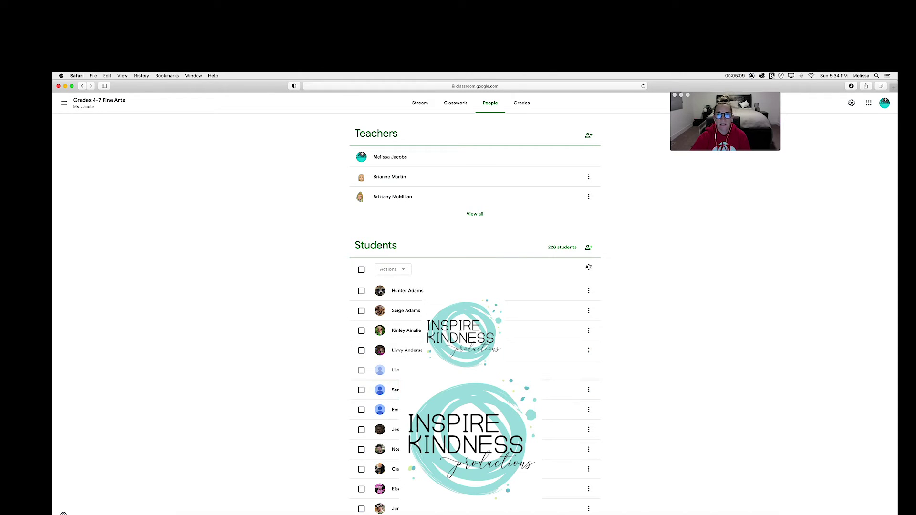
{"action": "left_click", "coordinate": [455, 106]}
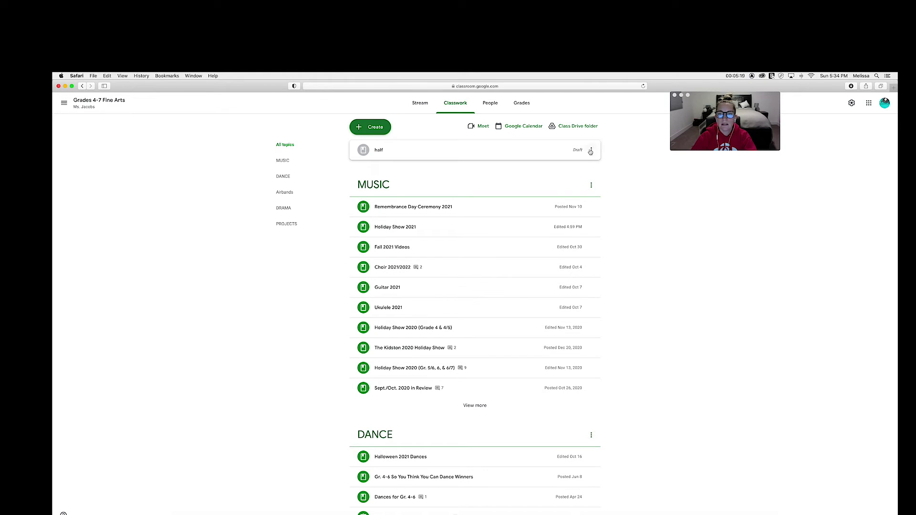
- Delete the 'half' draft material and create a new blank Assignment
{"action": "left_click", "coordinate": [592, 151]}
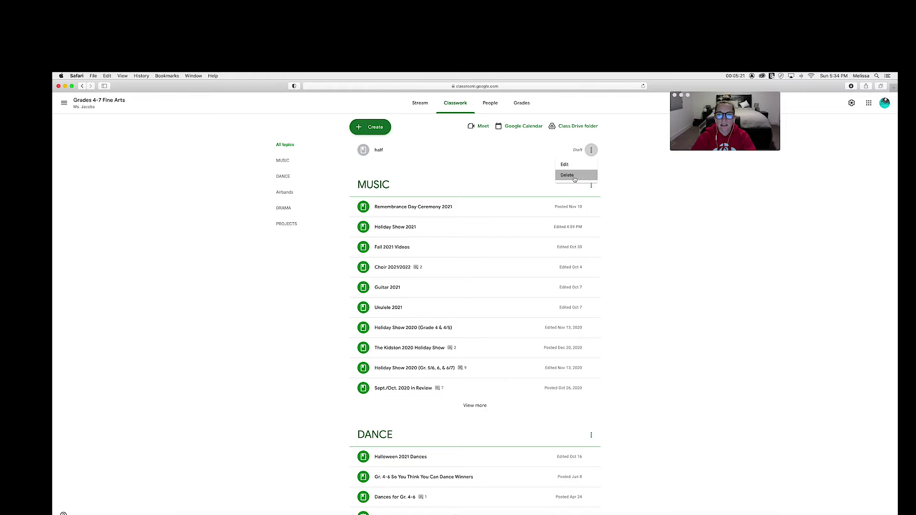
{"action": "left_click", "coordinate": [565, 175]}
{"action": "left_click", "coordinate": [498, 321]}
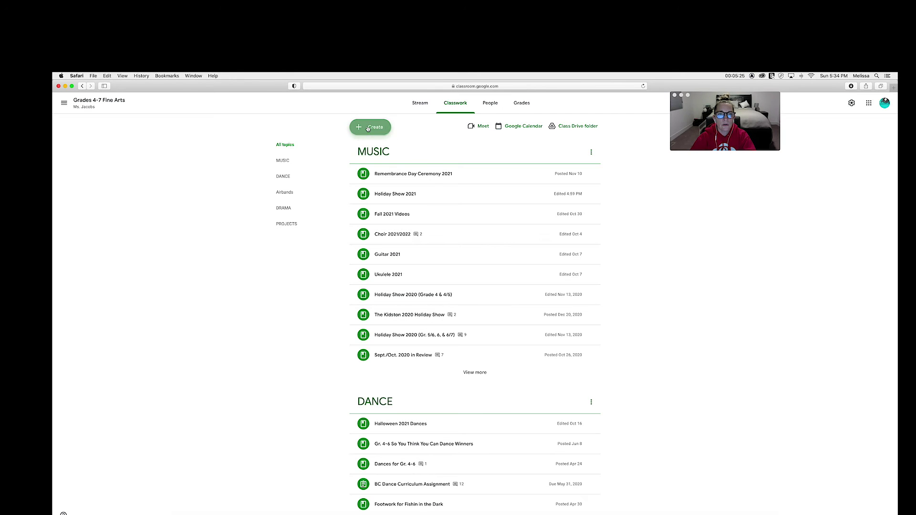
{"action": "left_click", "coordinate": [368, 128]}
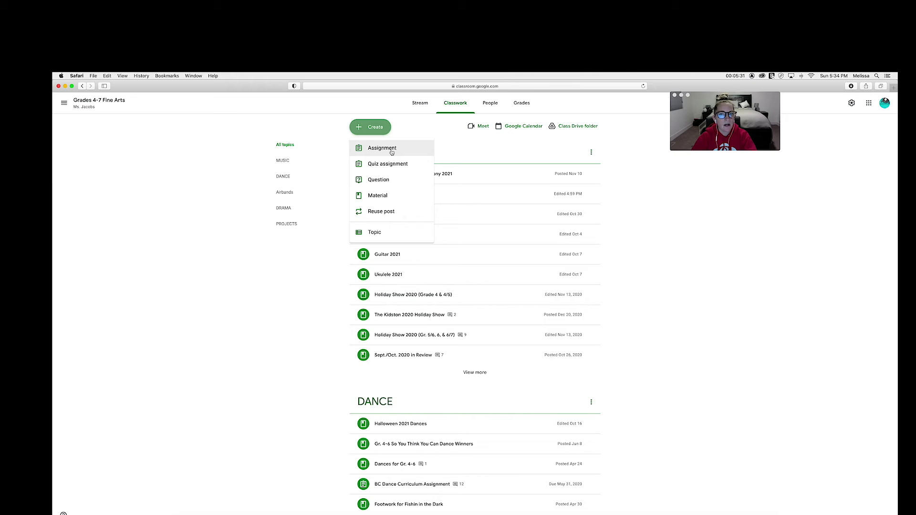
{"action": "left_click", "coordinate": [391, 151]}
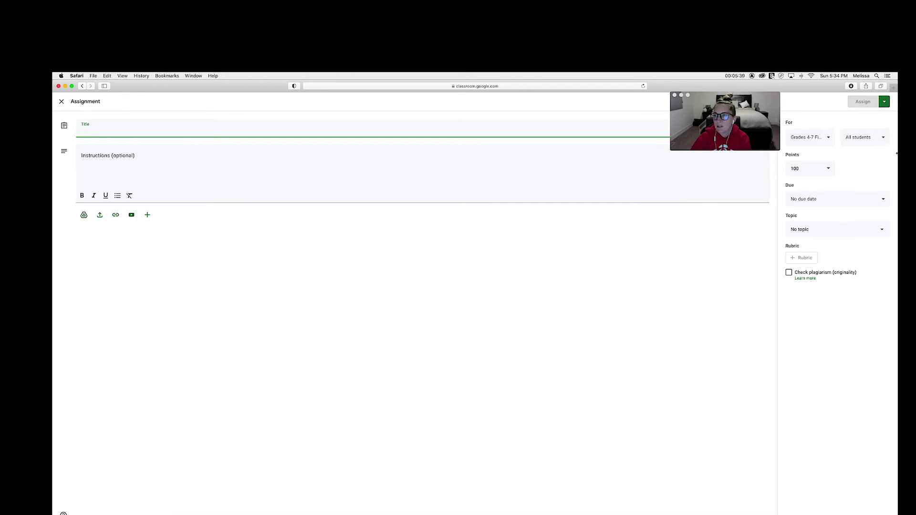
- Toggle All students off and back on, then close the assignment editor without posting
{"action": "left_click", "coordinate": [865, 138]}
{"action": "left_click", "coordinate": [816, 108]}
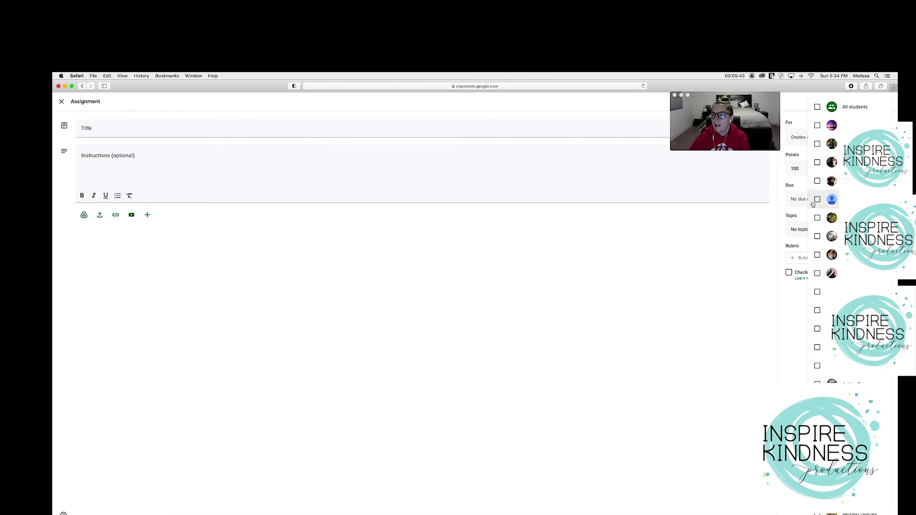
{"action": "left_click", "coordinate": [817, 108]}
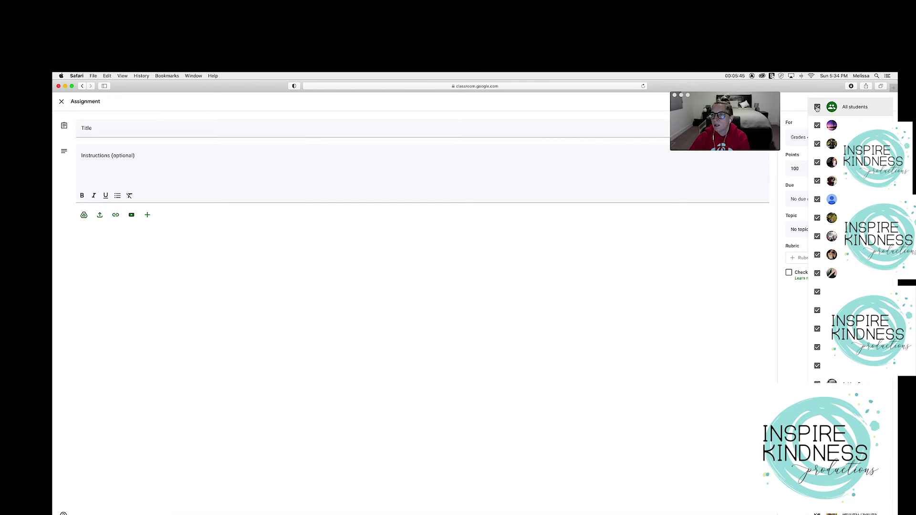
{"action": "left_click", "coordinate": [798, 102]}
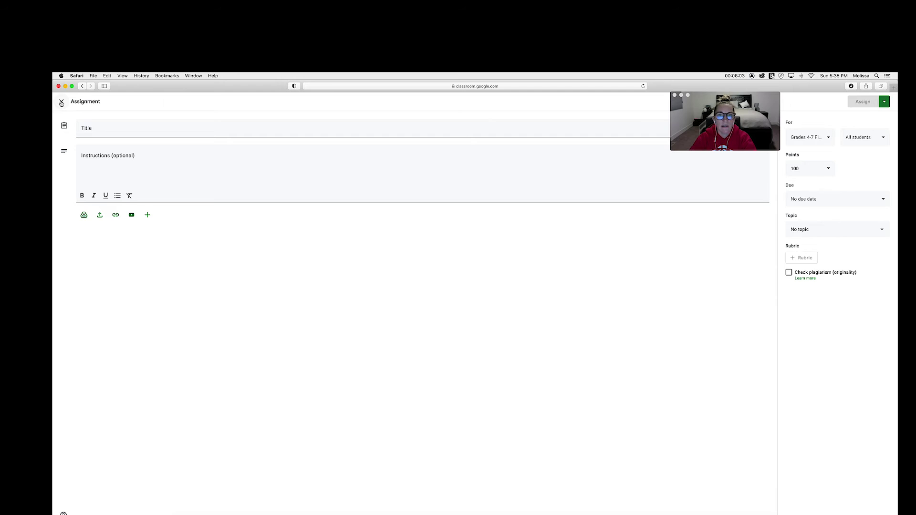
{"action": "left_click", "coordinate": [61, 102]}
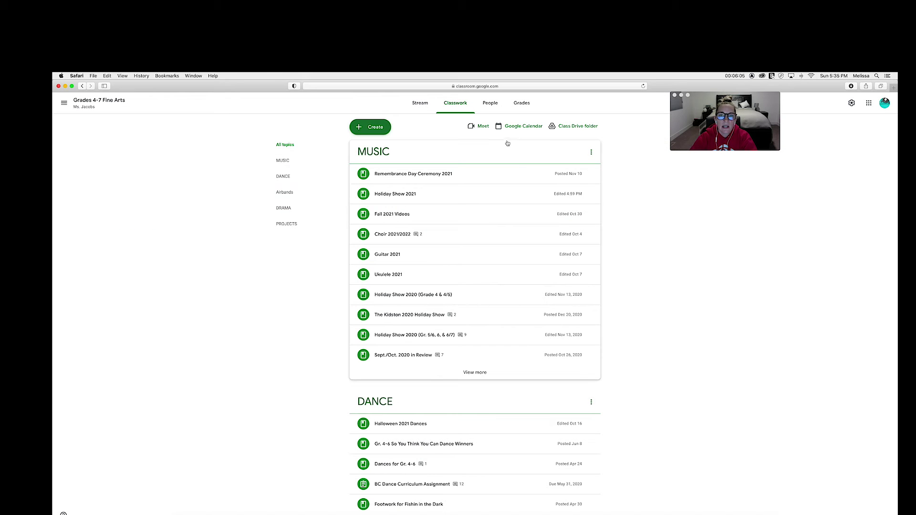
- Create a new Material and title it 'national sssdf'
{"action": "left_click", "coordinate": [369, 133]}
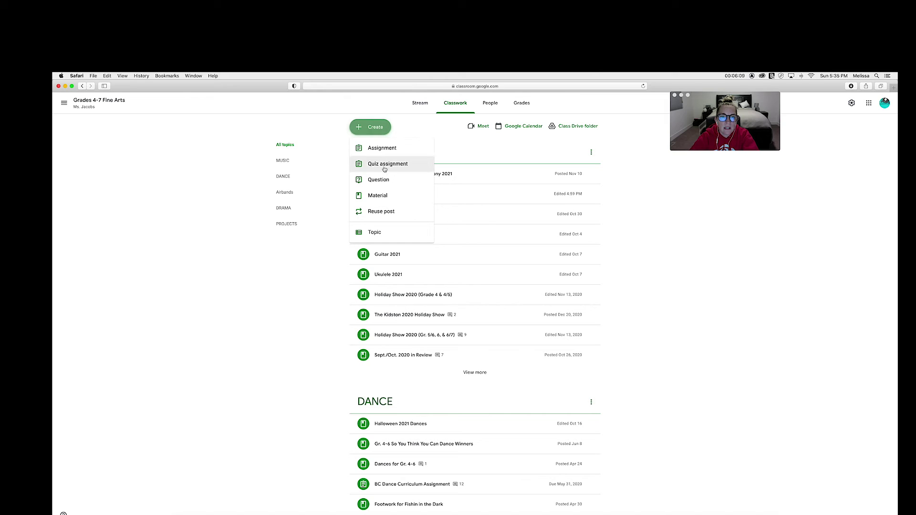
{"action": "left_click", "coordinate": [386, 199]}
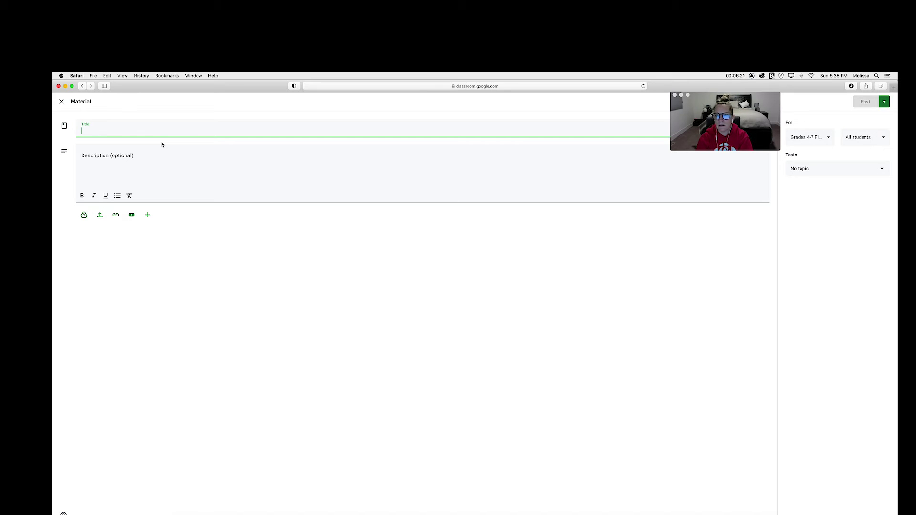
{"action": "type", "text": "nationah"}
{"action": "key", "text": "BackSpace"}
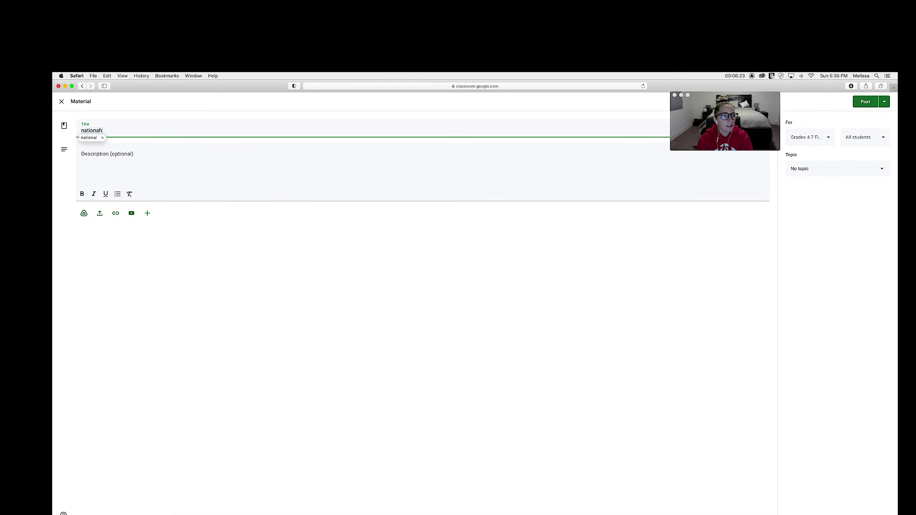
{"action": "type", "text": "l sssdf"}
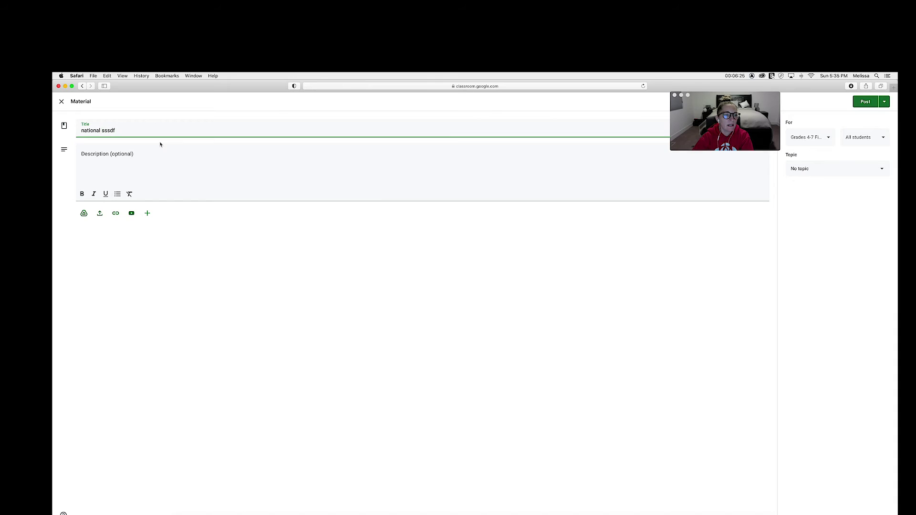
- Enter 'practice' as the material's description
{"action": "left_click", "coordinate": [145, 149]}
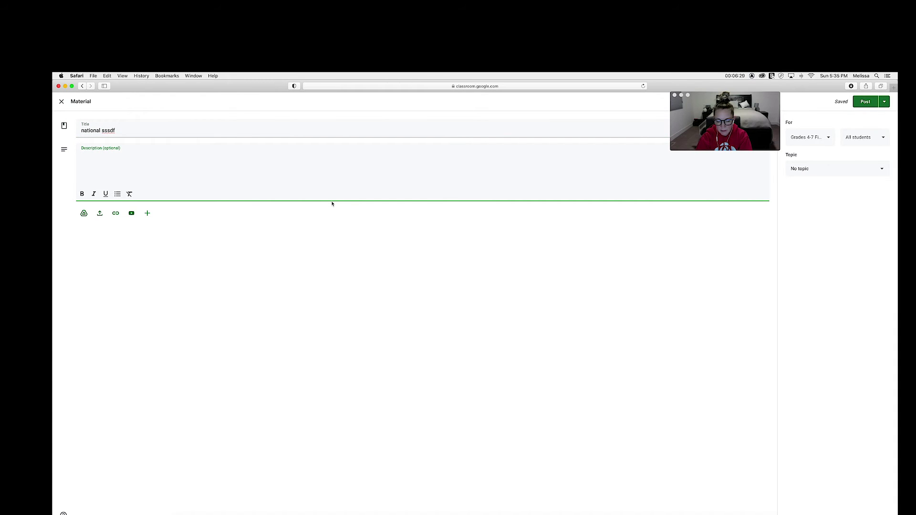
{"action": "type", "text": "practice"}
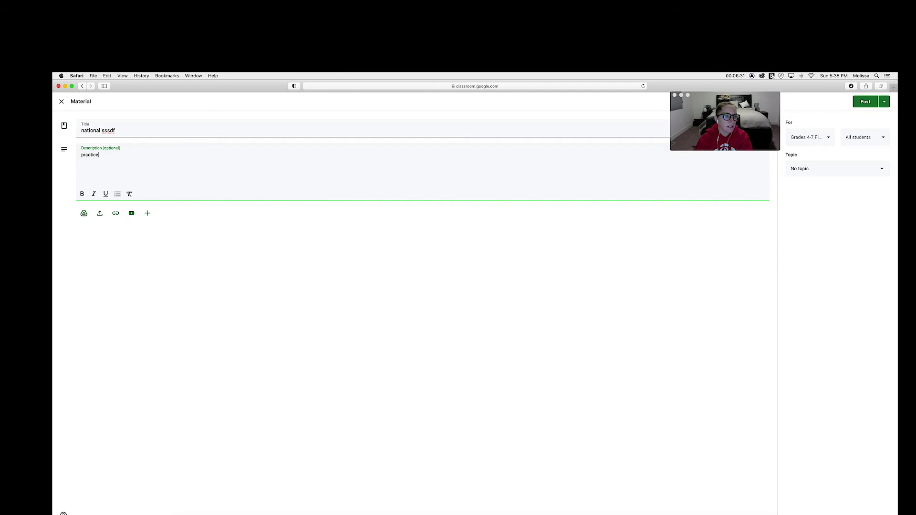
{"action": "left_click", "coordinate": [135, 255]}
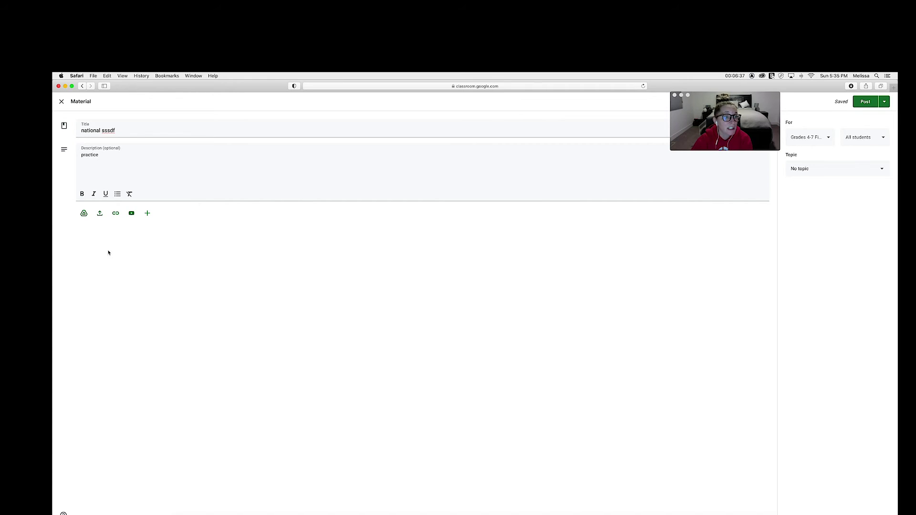
- Attach the Drummer Boy Google Doc from Drive to the material
{"action": "left_click", "coordinate": [85, 214]}
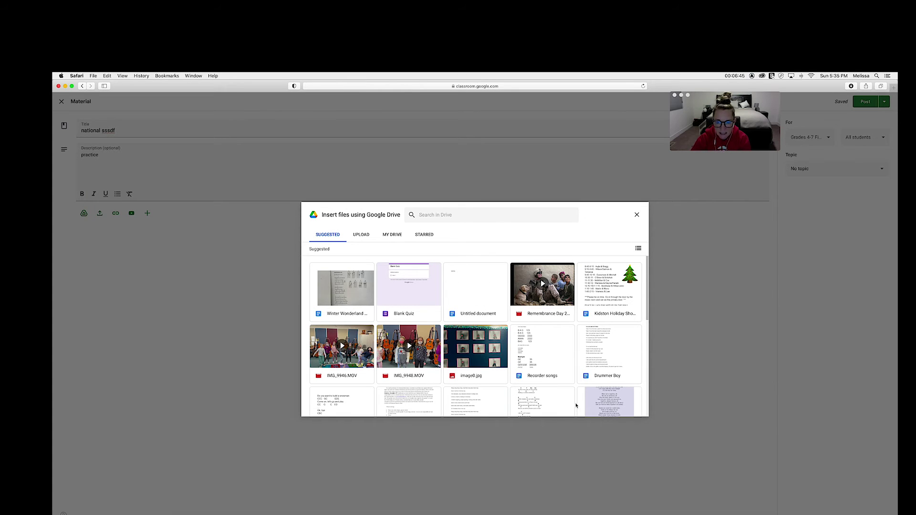
{"action": "scroll", "coordinate": [621, 288], "scroll_direction": "down", "scroll_amount": 3}
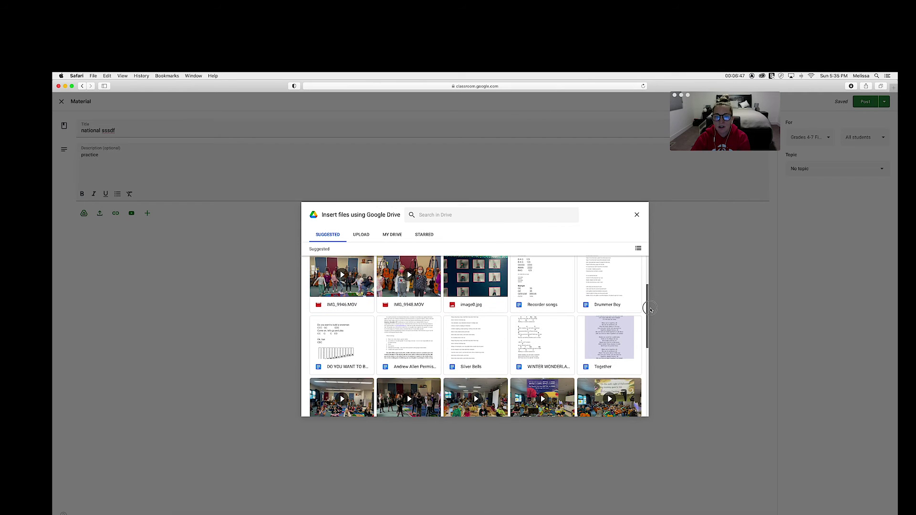
{"action": "left_click", "coordinate": [613, 300]}
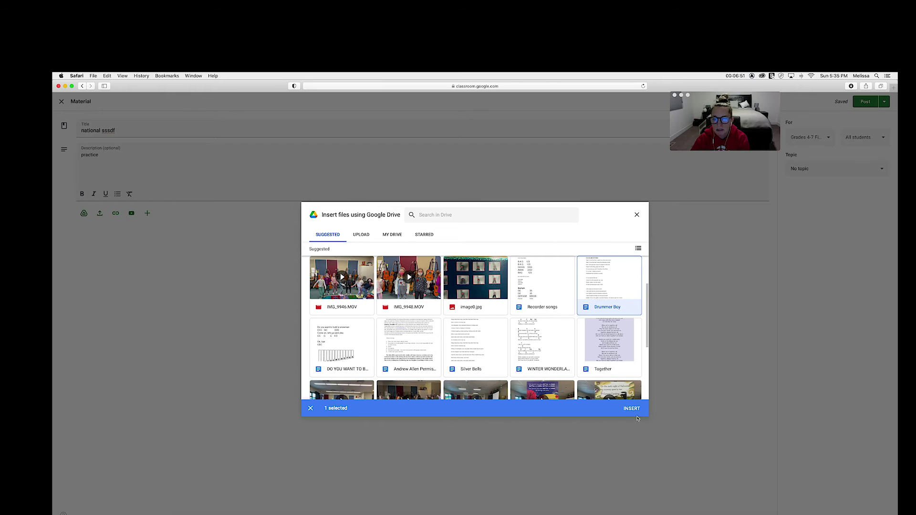
{"action": "left_click", "coordinate": [632, 409]}
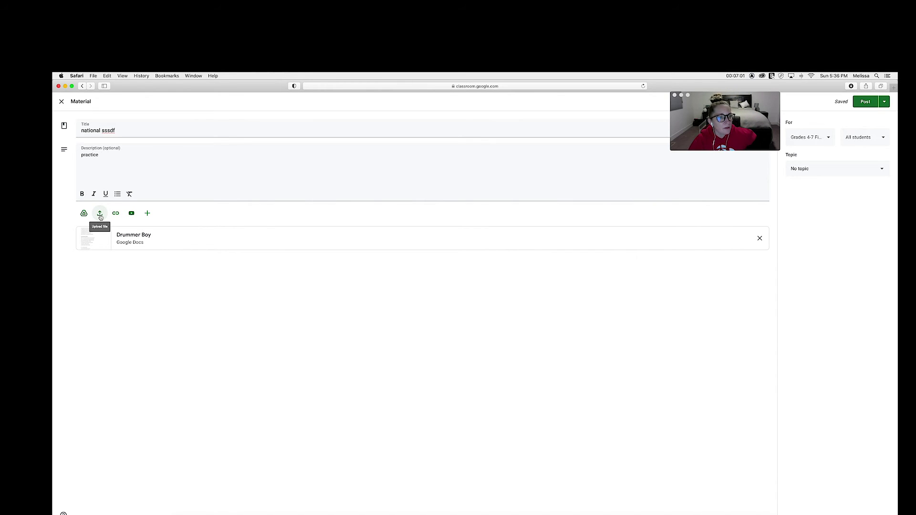
- Attach the IMG_9948.MOV video from Drive as a second attachment
{"action": "left_click", "coordinate": [84, 213]}
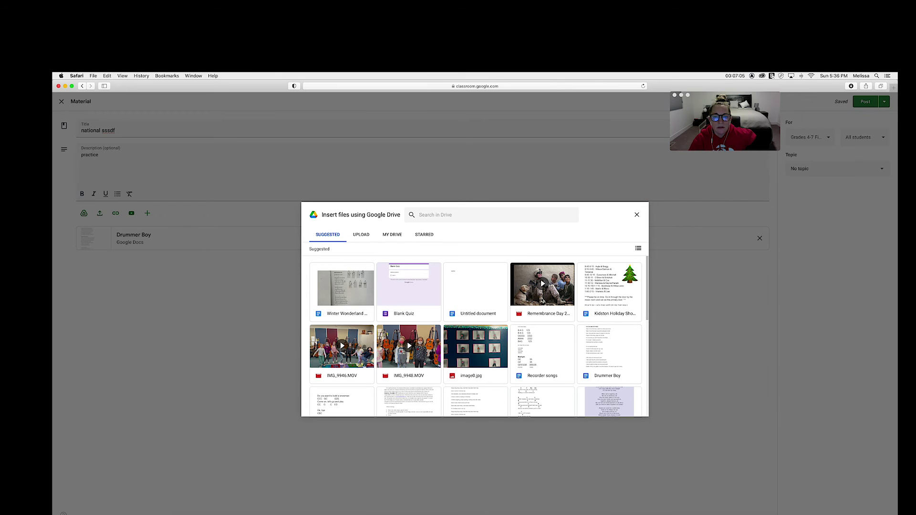
{"action": "left_click", "coordinate": [396, 358]}
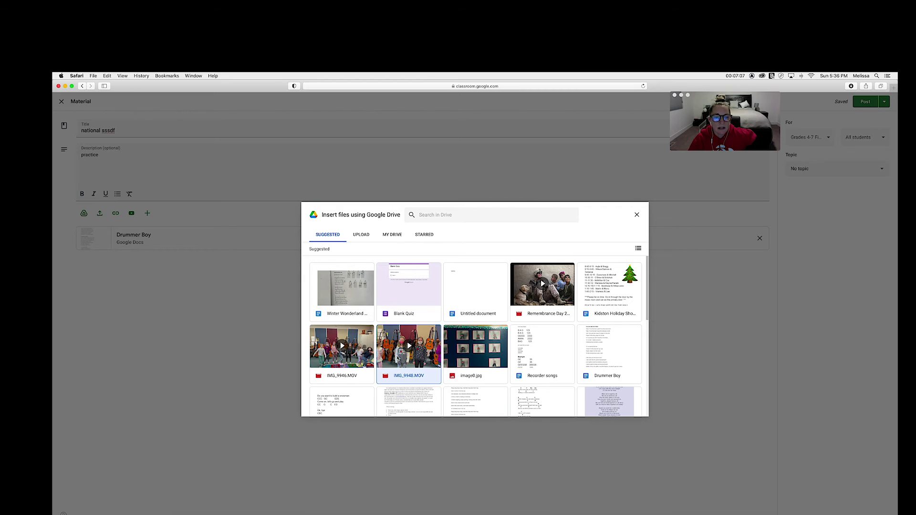
{"action": "left_click", "coordinate": [631, 409]}
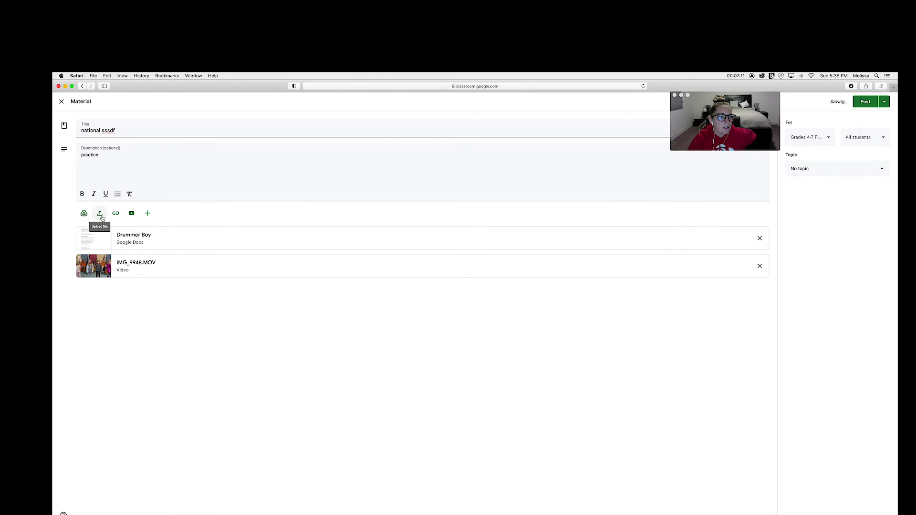
{"action": "left_click", "coordinate": [196, 173]}
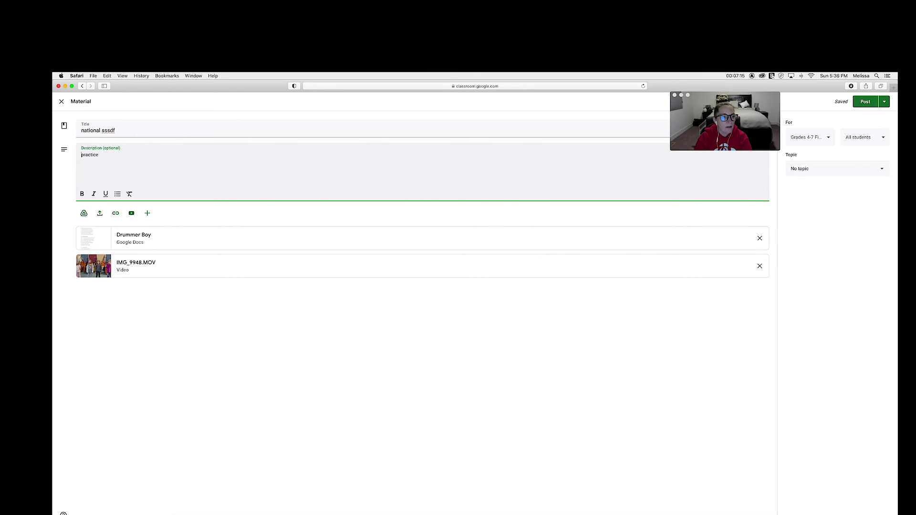
- Rewrite the description as '1. practice sheet' and '2. video', leaving the Upload dialog unused
{"action": "type", "text": "1. "}
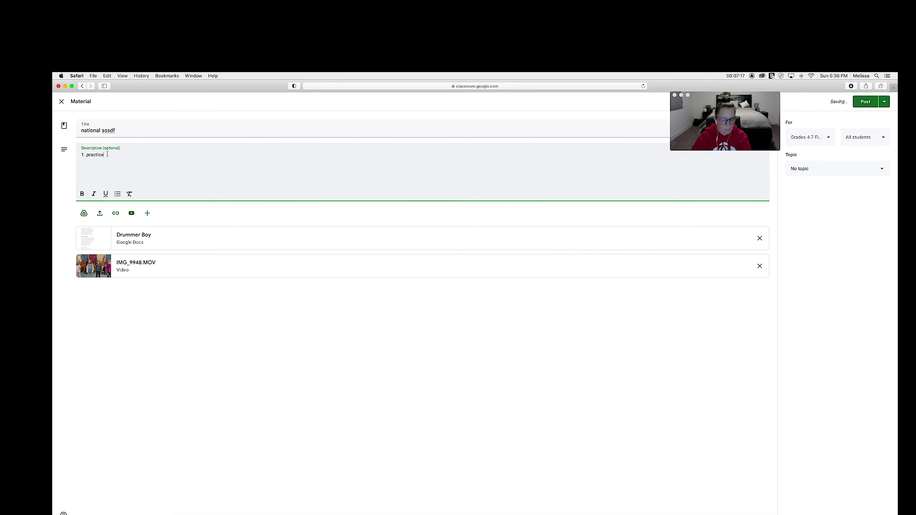
{"action": "type", "text": " sheet"}
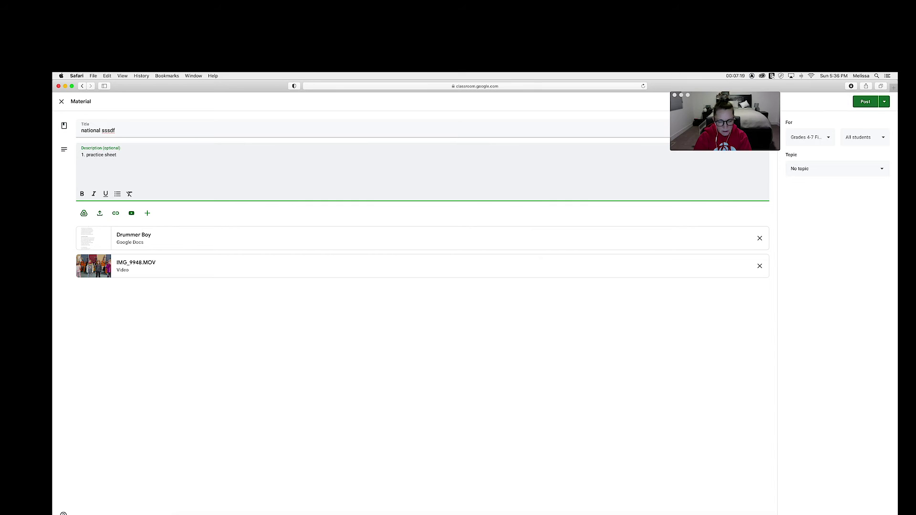
{"action": "type", "text": "eo"}
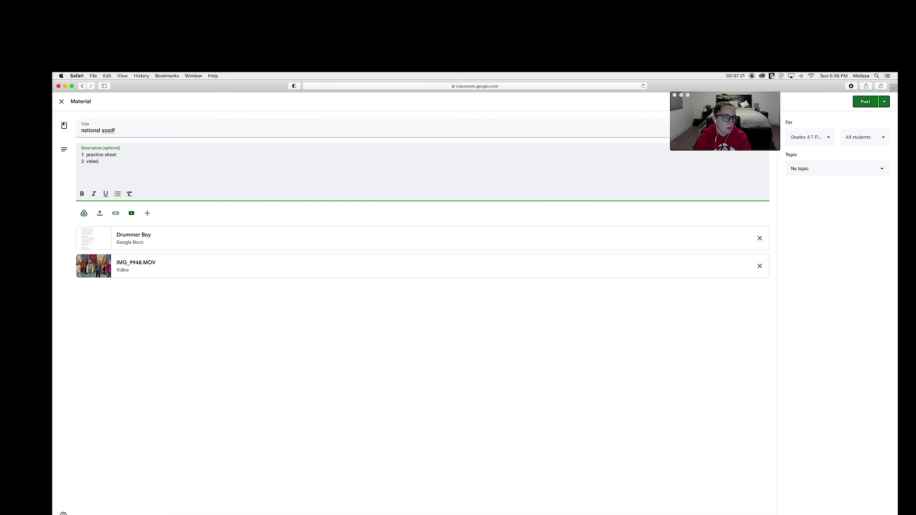
{"action": "left_click", "coordinate": [98, 218]}
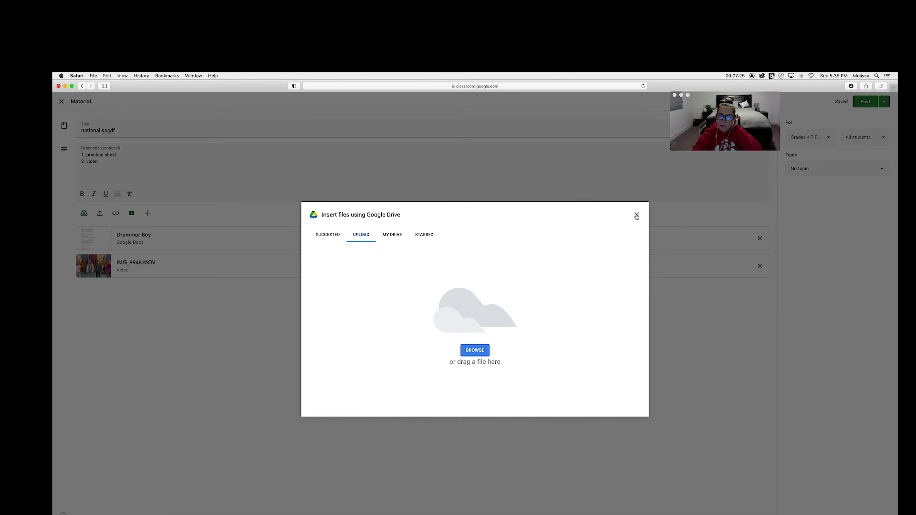
{"action": "left_click", "coordinate": [637, 214]}
{"action": "left_click", "coordinate": [117, 214]}
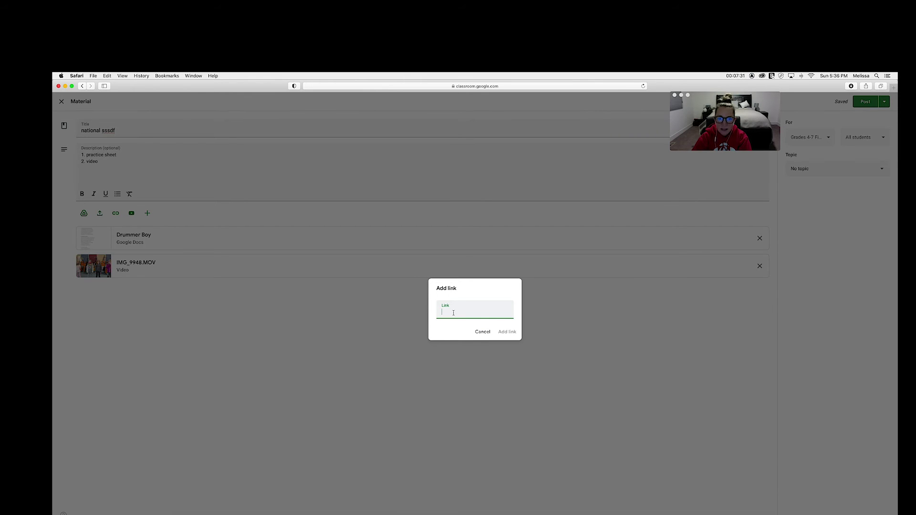
- Search Google for 'math games grade 4' and copy the mathgames.com Grade 4 page URL
{"action": "left_click", "coordinate": [895, 89]}
{"action": "left_click", "coordinate": [439, 86]}
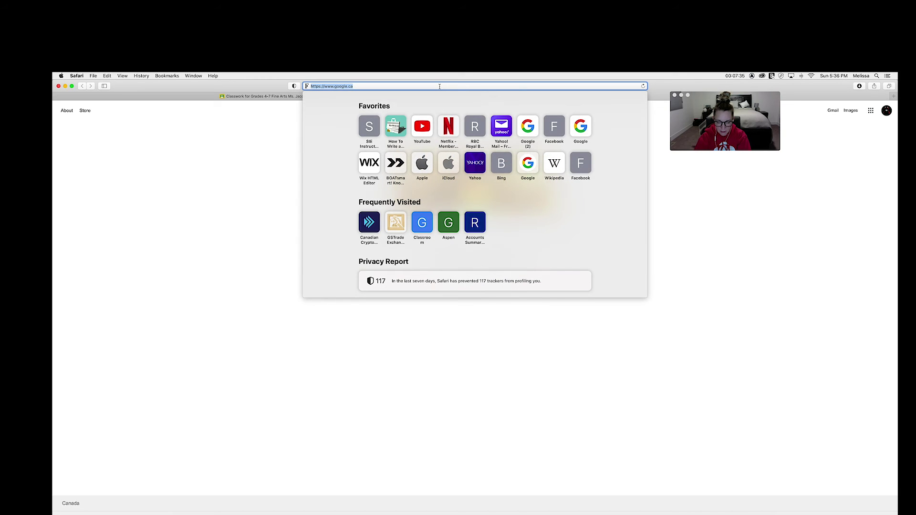
{"action": "type", "text": "math games"}
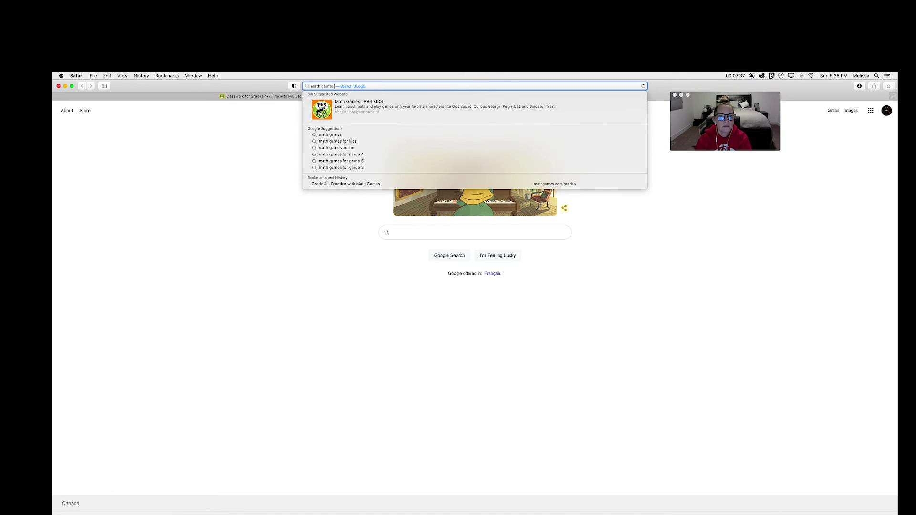
{"action": "type", "text": " grade 4"}
{"action": "key", "text": "Return"}
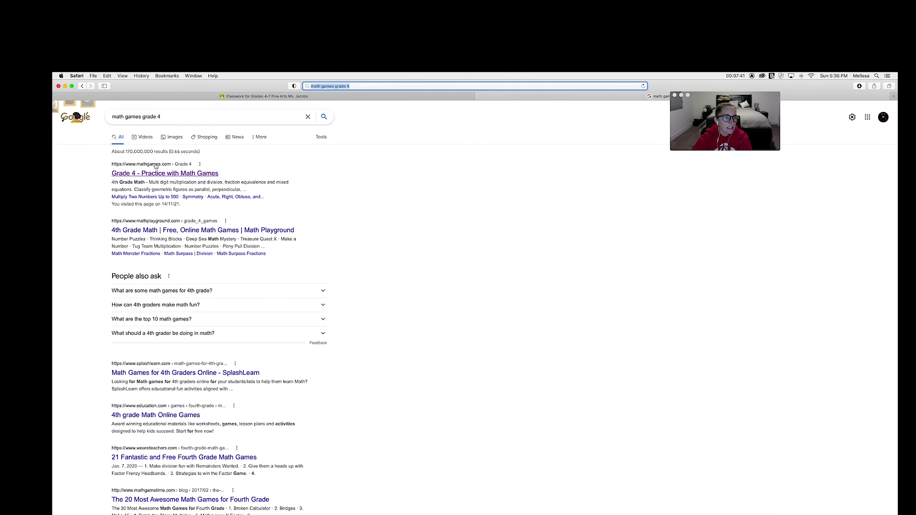
{"action": "left_click", "coordinate": [158, 174]}
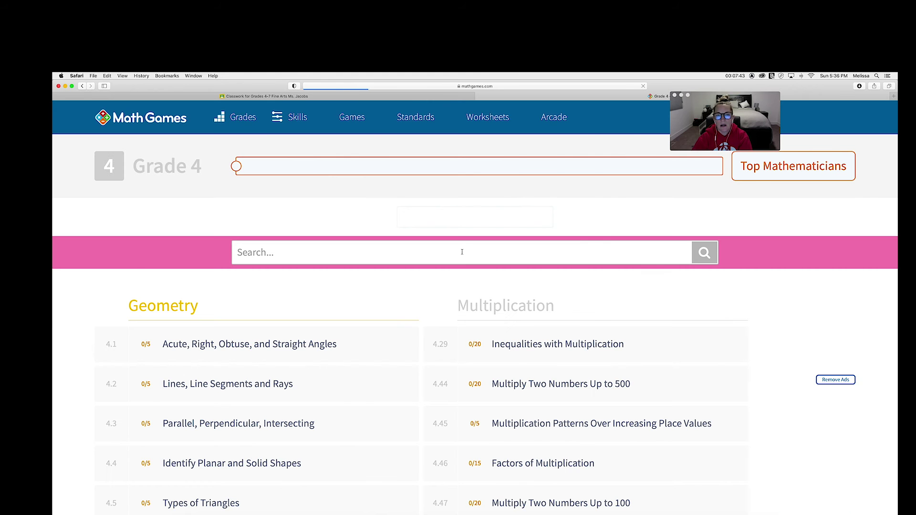
{"action": "left_click", "coordinate": [333, 87]}
{"action": "key", "text": "ctrl+c"}
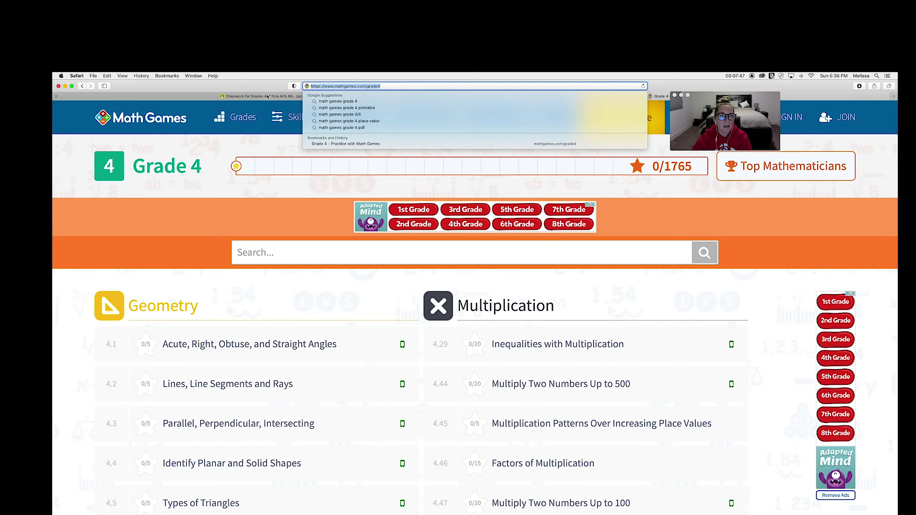
{"action": "left_click", "coordinate": [268, 96]}
- Paste and add the mathgames.com Grade 4 link to the material
{"action": "right_click", "coordinate": [462, 318]}
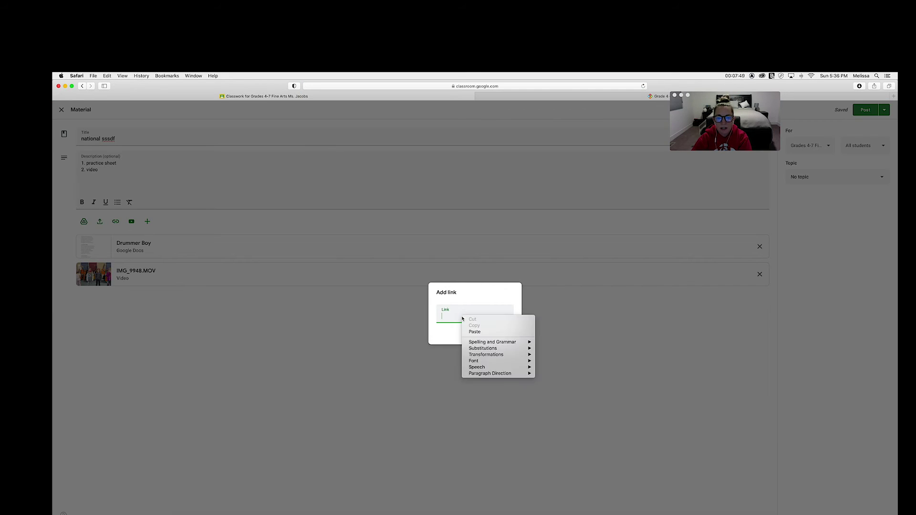
{"action": "left_click", "coordinate": [474, 332]}
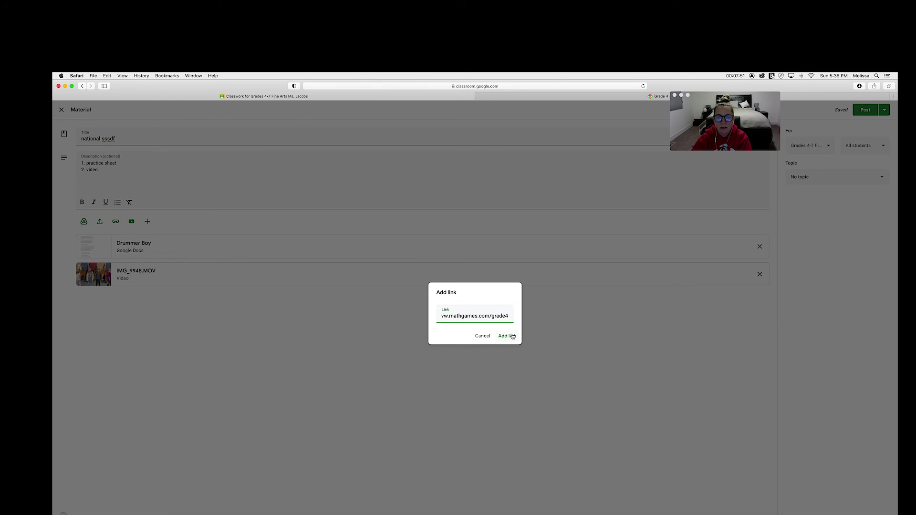
{"action": "left_click", "coordinate": [511, 336]}
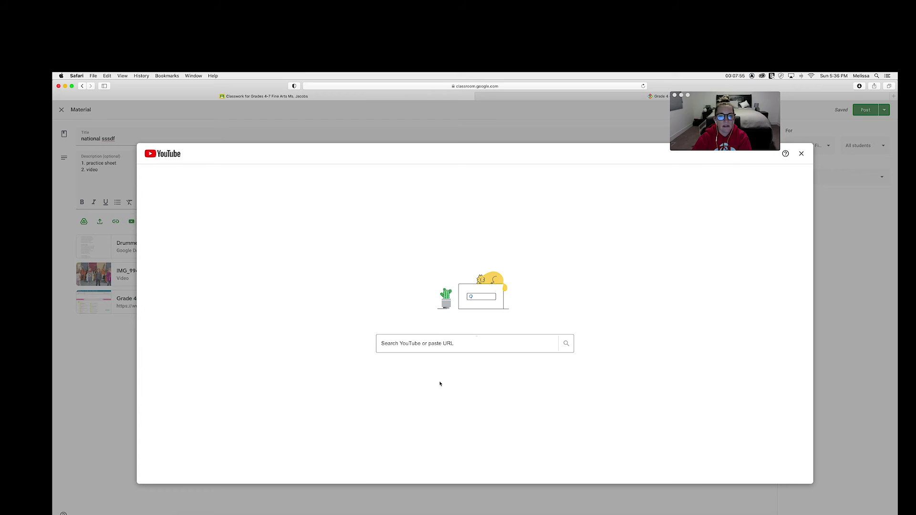
- Search YouTube for 'grade 4 fractions' and add the 'Fractions 4th Grade' video
{"action": "left_click", "coordinate": [435, 346]}
{"action": "type", "text": "g"}
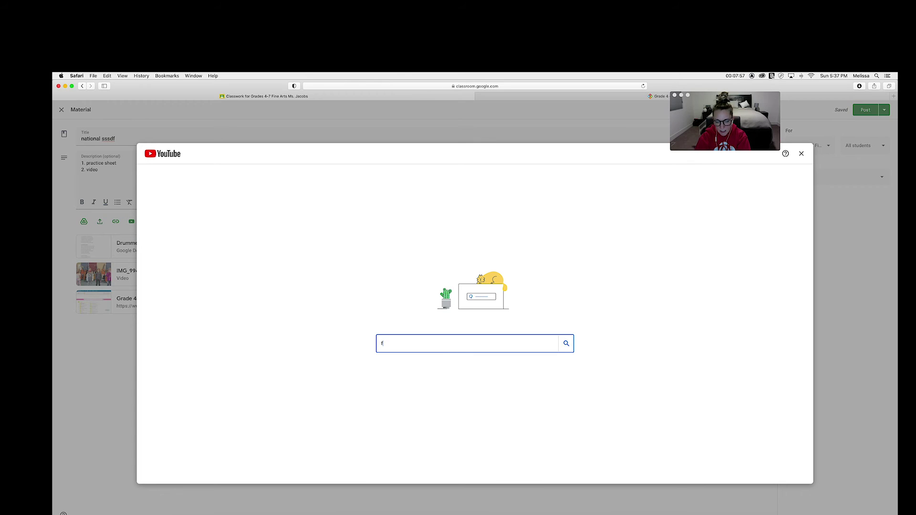
{"action": "key", "text": "BackSpace"}
{"action": "type", "text": "grade"}
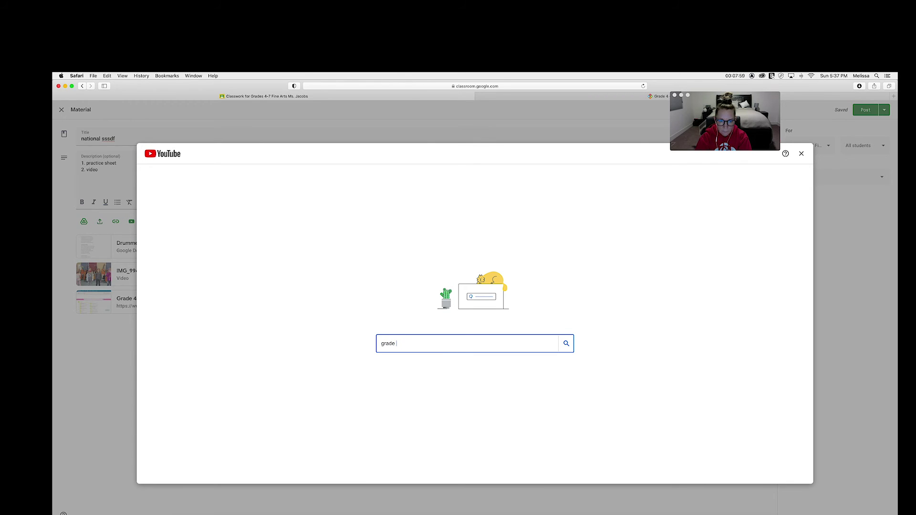
{"action": "type", "text": " 4 fraction"}
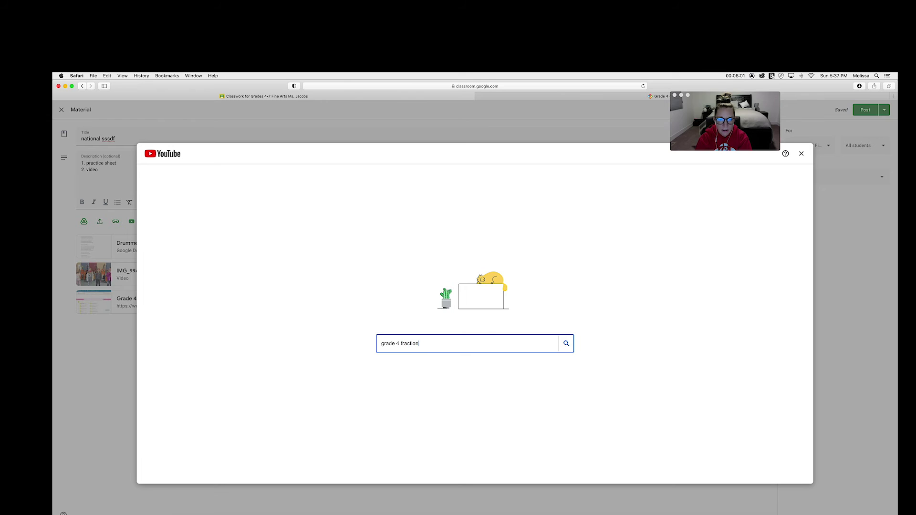
{"action": "type", "text": "s"}
{"action": "key", "text": "Return"}
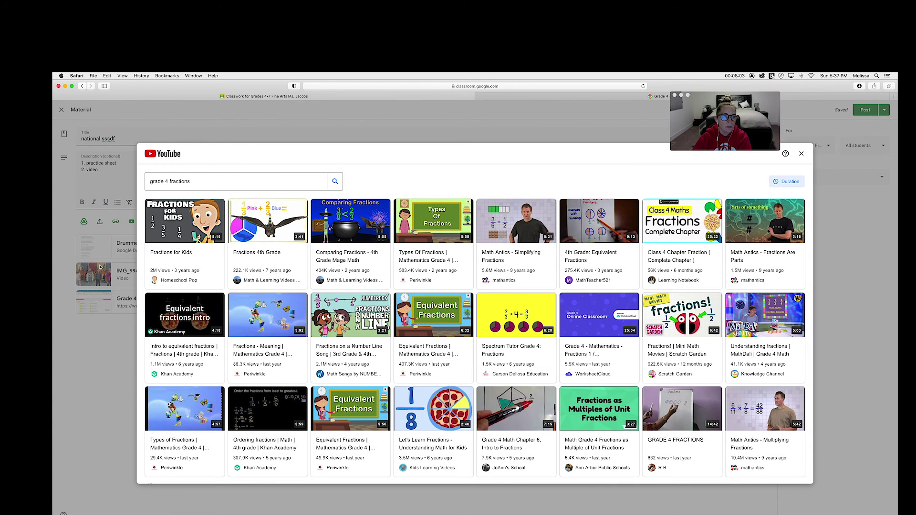
{"action": "left_click", "coordinate": [244, 224]}
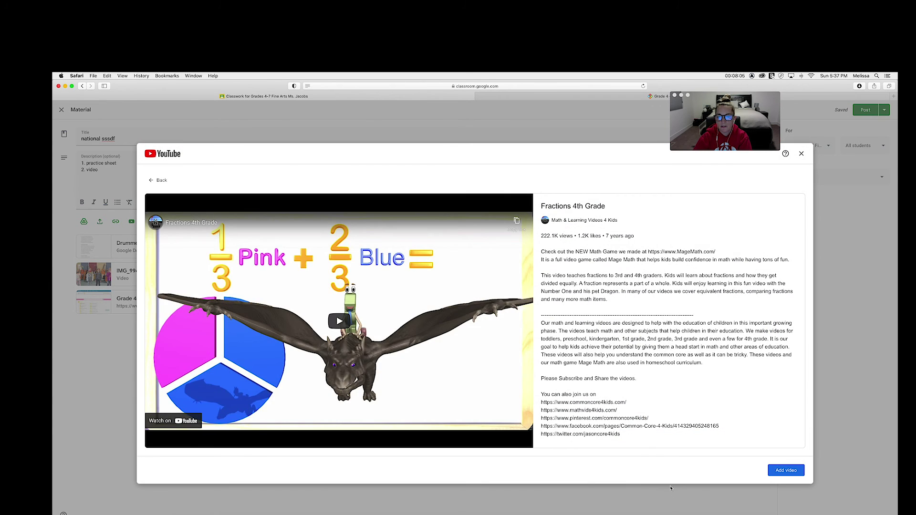
{"action": "left_click", "coordinate": [787, 472]}
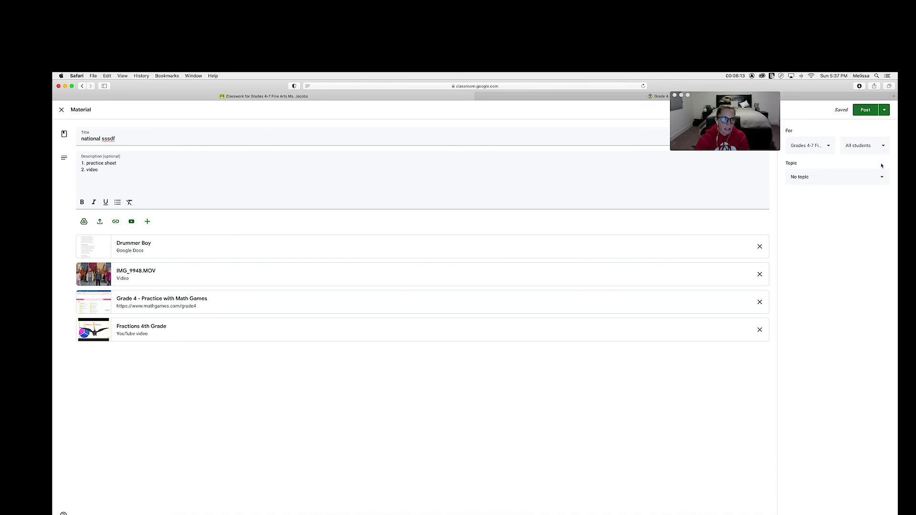
- Check the topic options, close the editor keeping the material as a draft, then delete the 'national sssdf' draft
{"action": "left_click", "coordinate": [842, 179]}
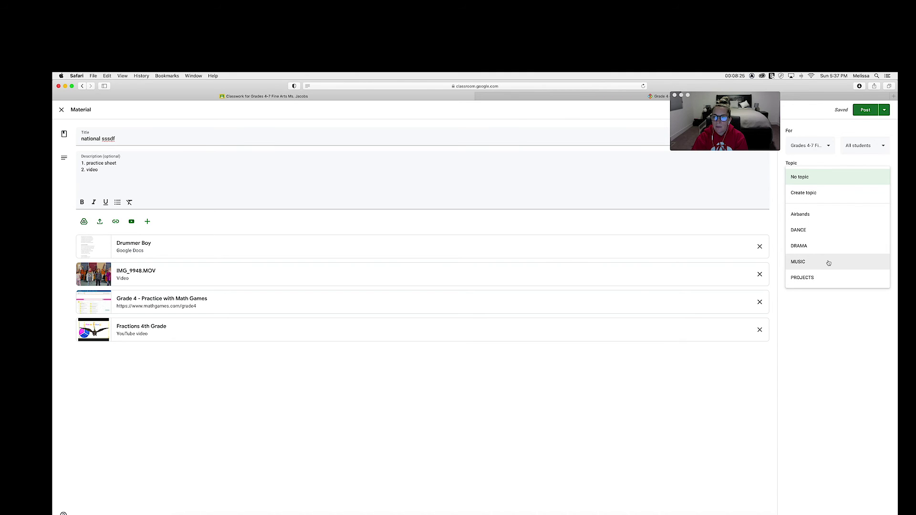
{"action": "left_click", "coordinate": [61, 110]}
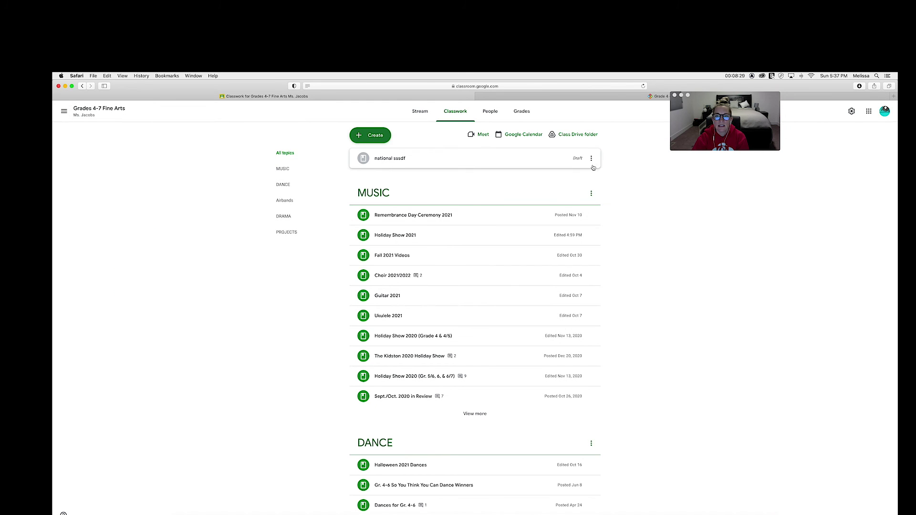
{"action": "left_click", "coordinate": [591, 158]}
{"action": "left_click", "coordinate": [571, 186]}
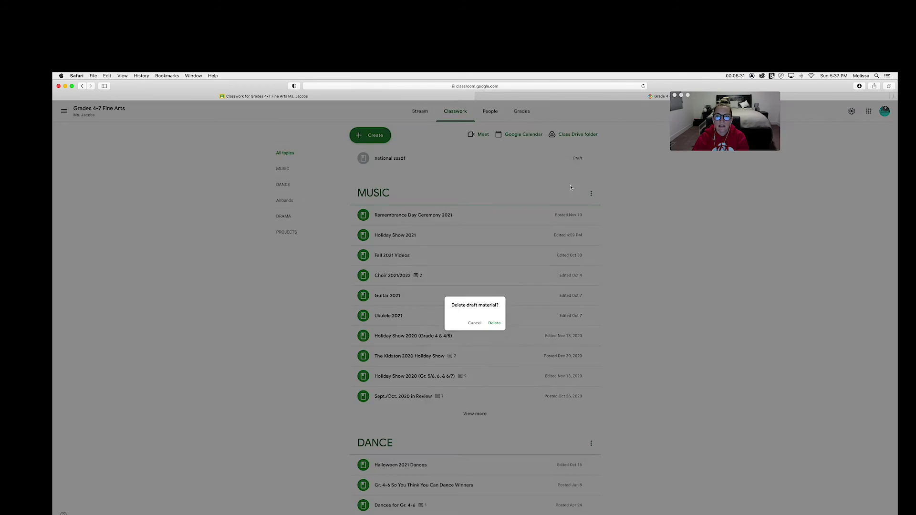
{"action": "left_click", "coordinate": [494, 323]}
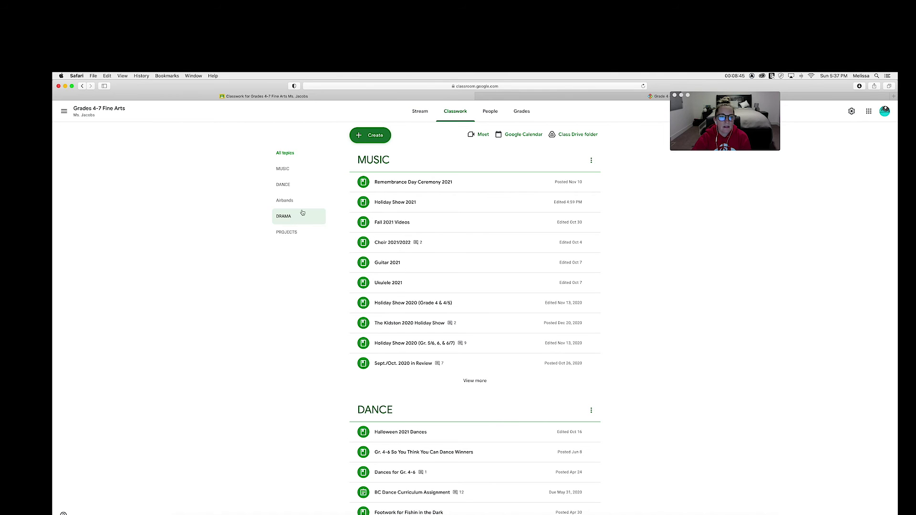
- Filter Classwork to the DANCE topic and browse its posts, ending back at Halloween 2021 Dances
{"action": "left_click", "coordinate": [289, 186]}
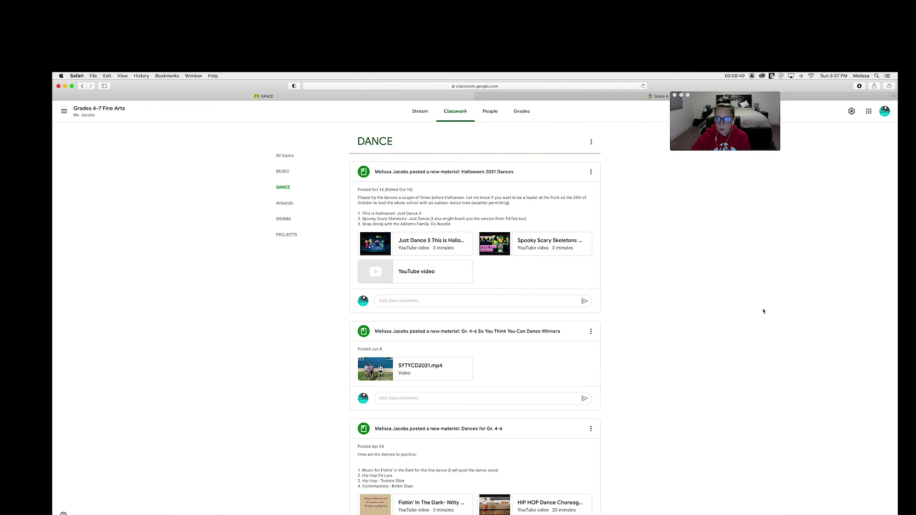
{"action": "scroll", "coordinate": [763, 311], "scroll_direction": "down", "scroll_amount": 5}
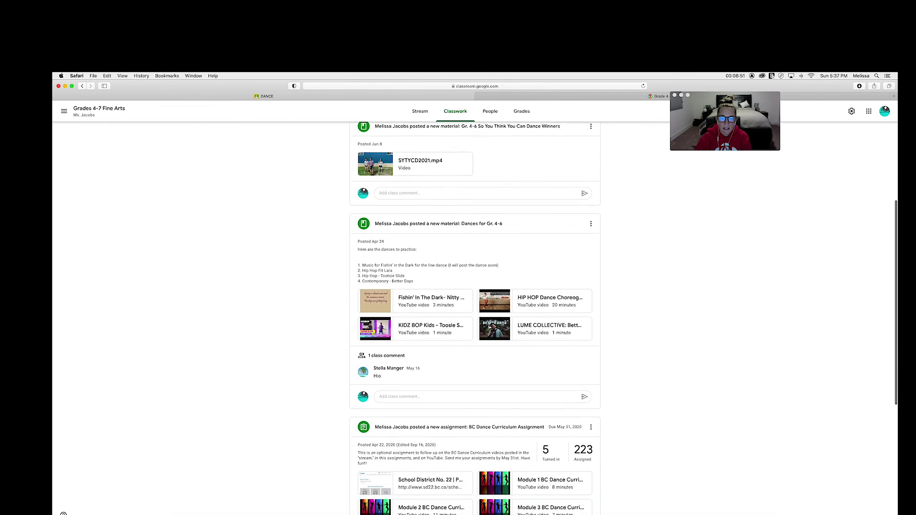
{"action": "scroll", "coordinate": [475, 315], "scroll_direction": "down", "scroll_amount": 5}
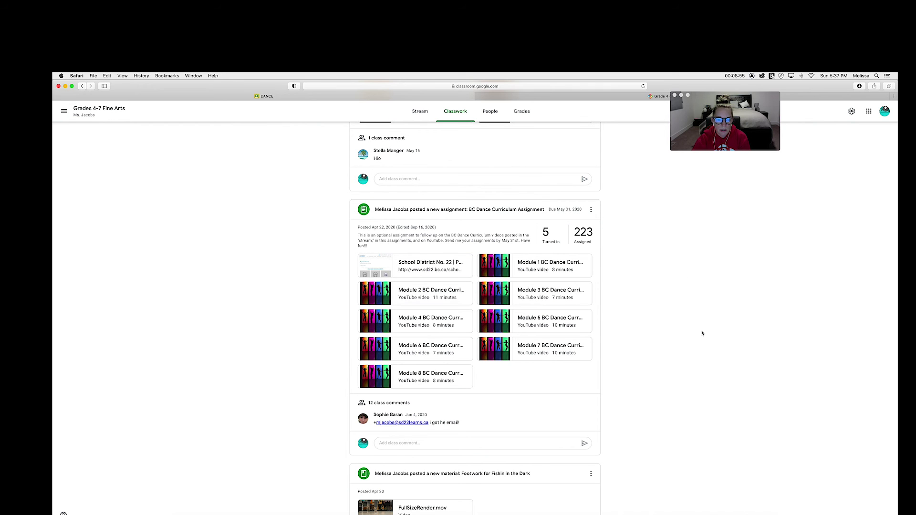
{"action": "scroll", "coordinate": [702, 332], "scroll_direction": "down", "scroll_amount": 1}
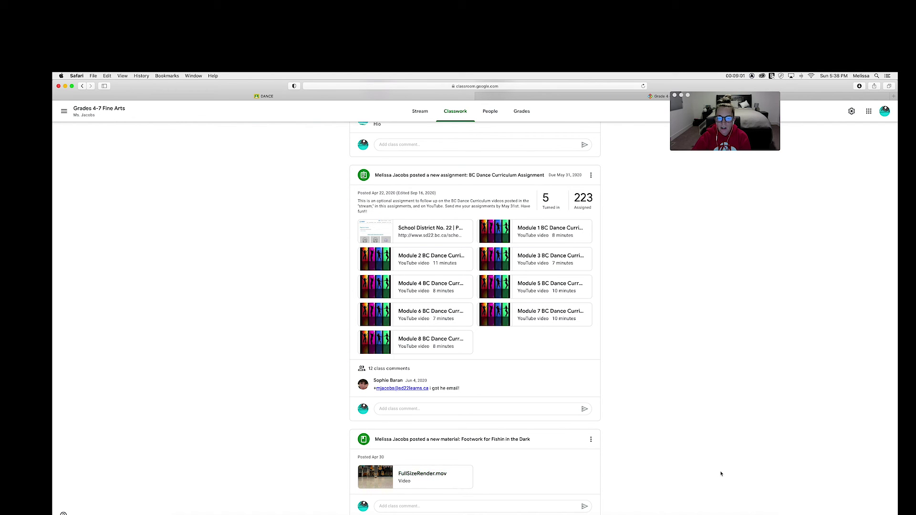
{"action": "scroll", "coordinate": [721, 474], "scroll_direction": "up", "scroll_amount": 3}
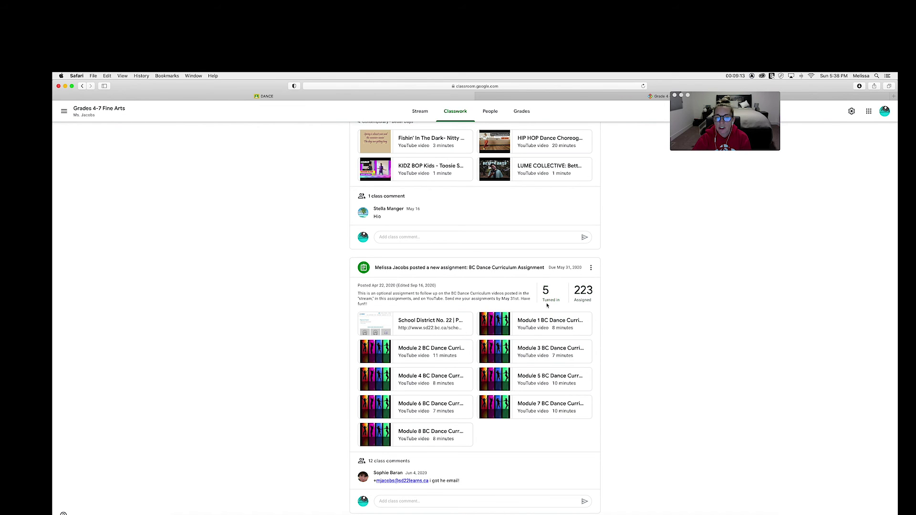
{"action": "scroll", "coordinate": [699, 314], "scroll_direction": "up", "scroll_amount": 5}
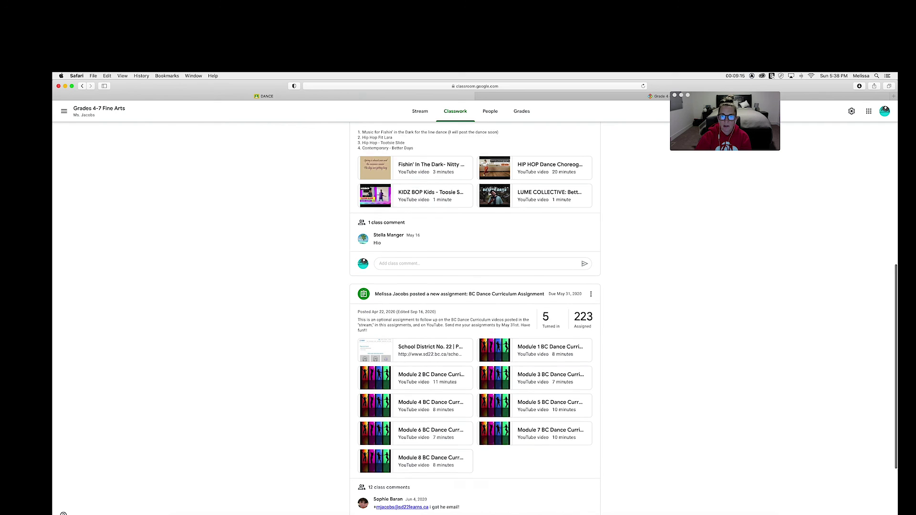
{"action": "scroll", "coordinate": [699, 313], "scroll_direction": "up", "scroll_amount": 5}
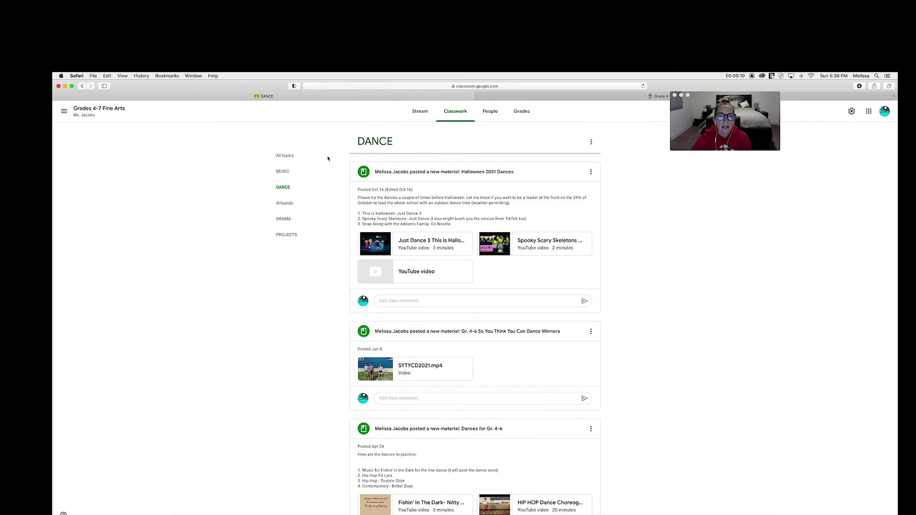
- Switch to the MUSIC topic, view the Holiday Show 2021 post, then close the Safari window
{"action": "left_click", "coordinate": [296, 177]}
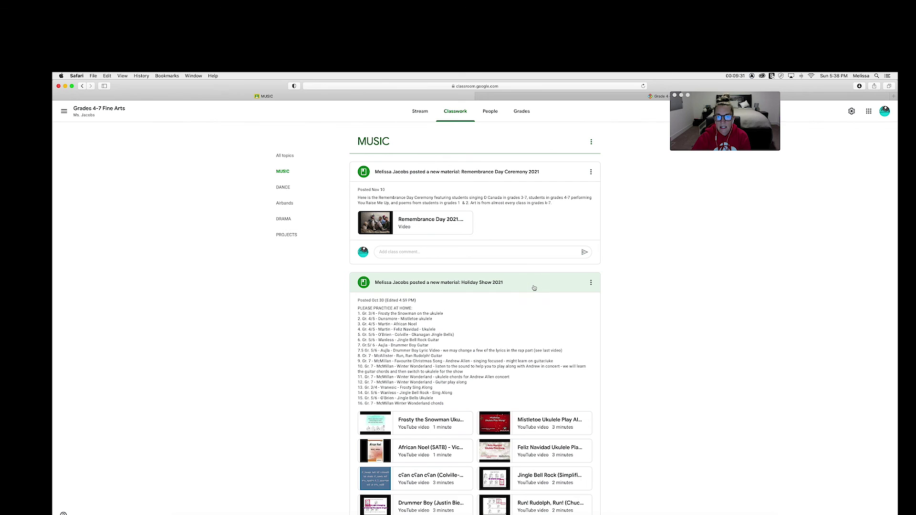
{"action": "left_click", "coordinate": [533, 288]}
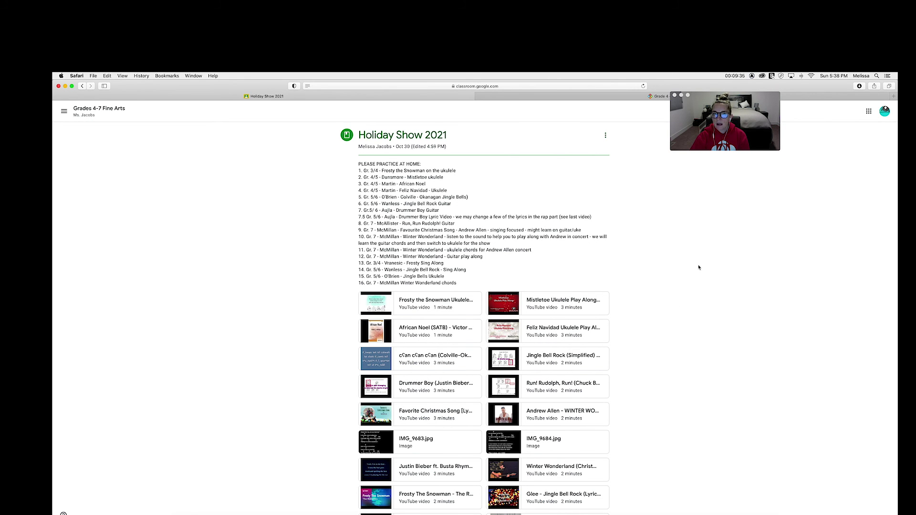
{"action": "left_click", "coordinate": [58, 86]}
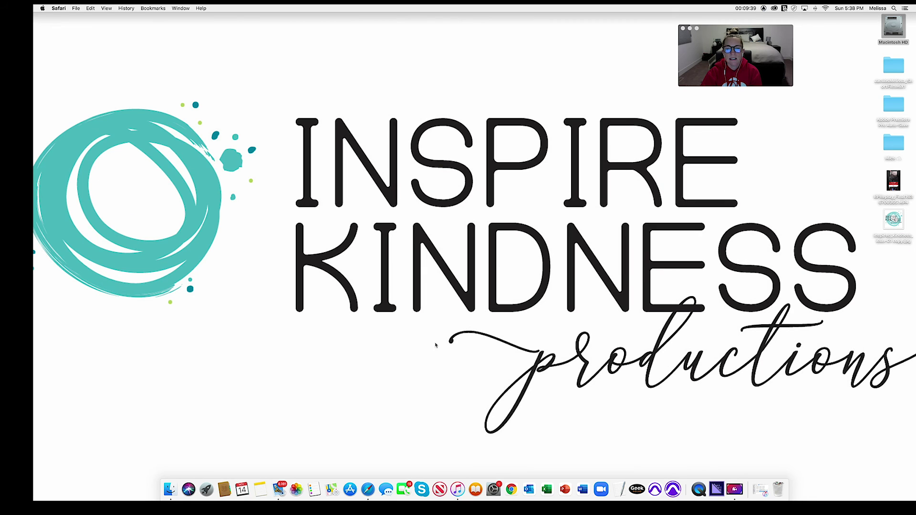